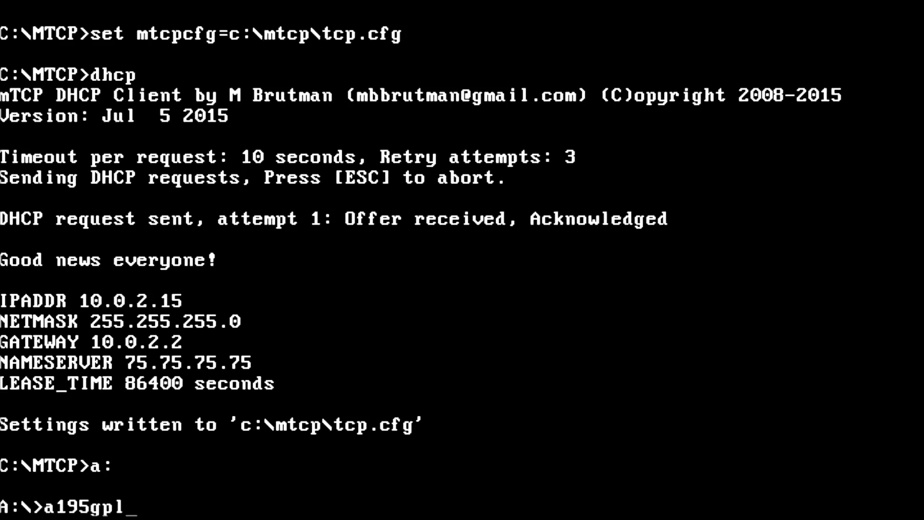
# Run a195gpl and answer Y twice to install Arachne into c:\arachne.
pyautogui.press('Return')
pyautogui.press('y')
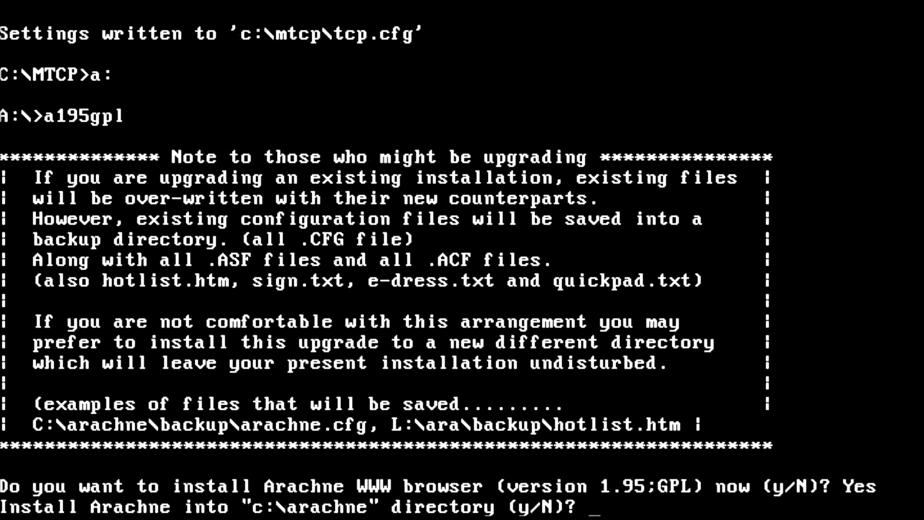
pyautogui.press('y')
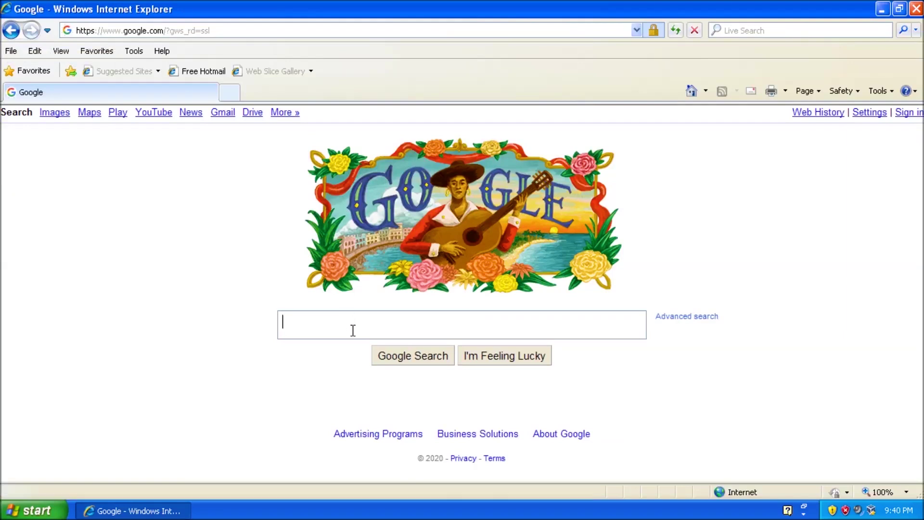
# Search Google for 'tls 1.2' and open the Transport Layer Security Wikipedia result.
pyautogui.write('t')
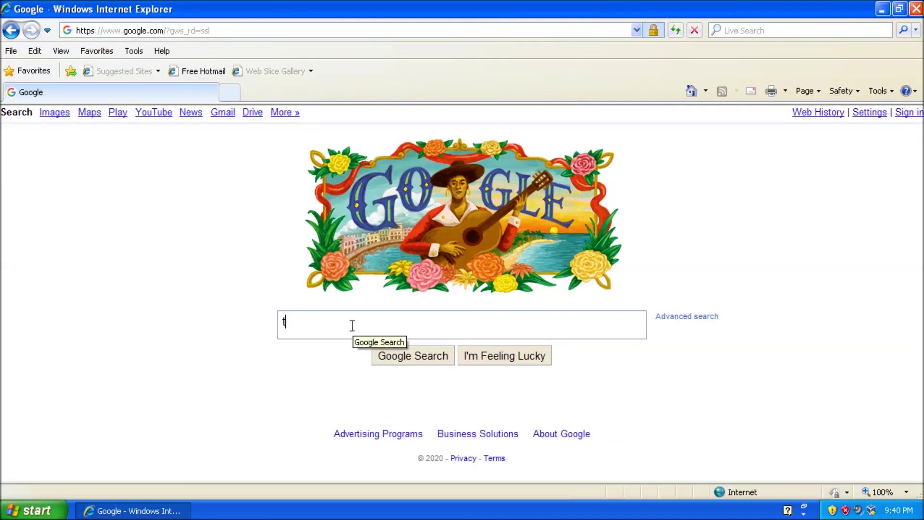
pyautogui.write('ls 1.2')
pyautogui.press('Return')
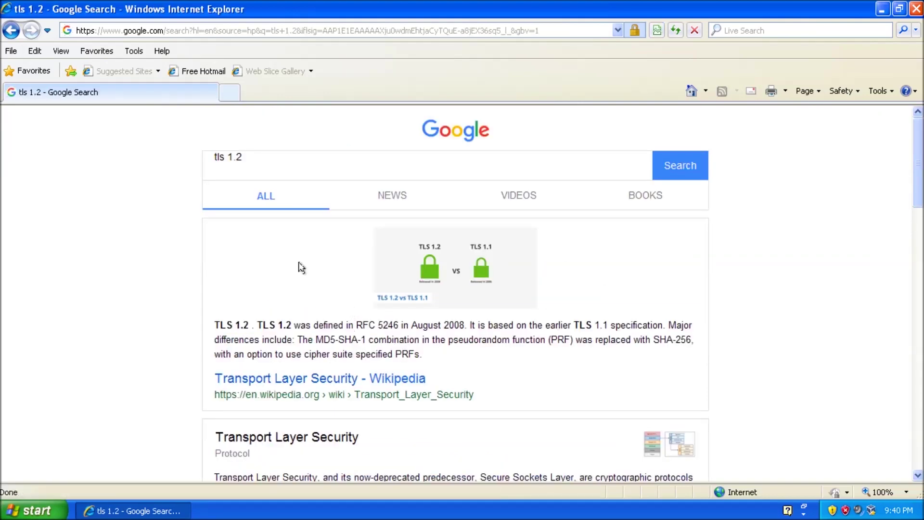
pyautogui.scroll(-2, 279, 267)
pyautogui.click(281, 324)
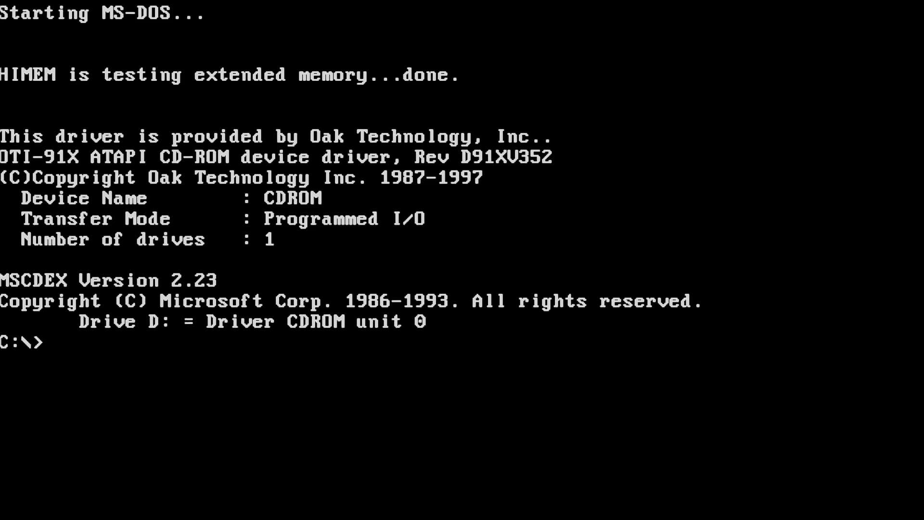
# Enter the edit config.sys command at the DOS prompt.
pyautogui.write('e')
pyautogui.write('dit co')
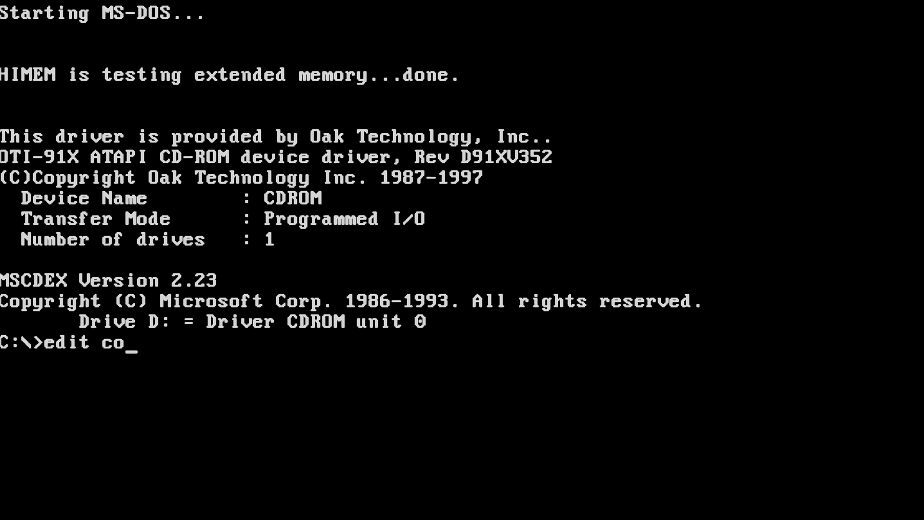
pyautogui.write('nfig.sys')
# Comment out CONFIG.SYS's CD-ROM DEVICEHIGH line with rem, save, and exit.
pyautogui.press('Return')
pyautogui.write('rem')
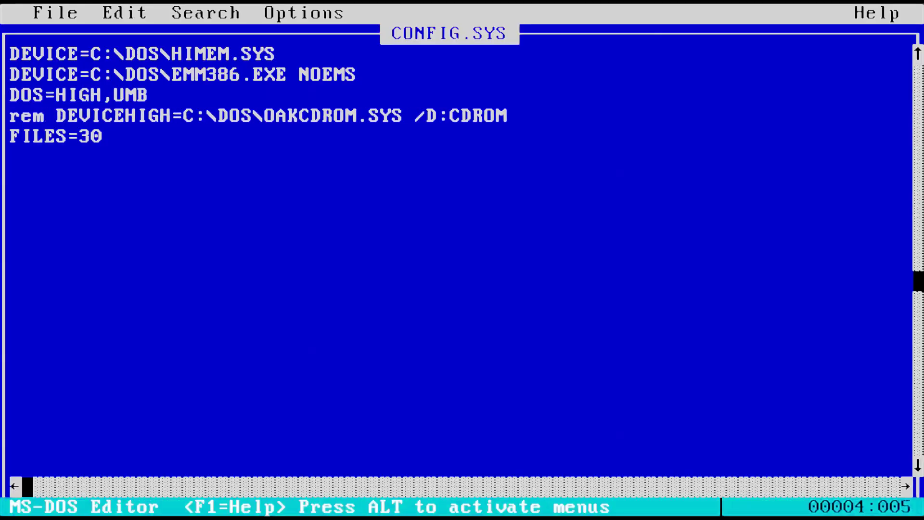
pyautogui.press('alt')
pyautogui.press('Down')
pyautogui.press('Down')
pyautogui.press('Down')
pyautogui.press('Return')
pyautogui.press('alt')
pyautogui.press('Down')
pyautogui.press('Down')
pyautogui.press('Down')
pyautogui.press('Down')
pyautogui.press('Down')
pyautogui.press('Down')
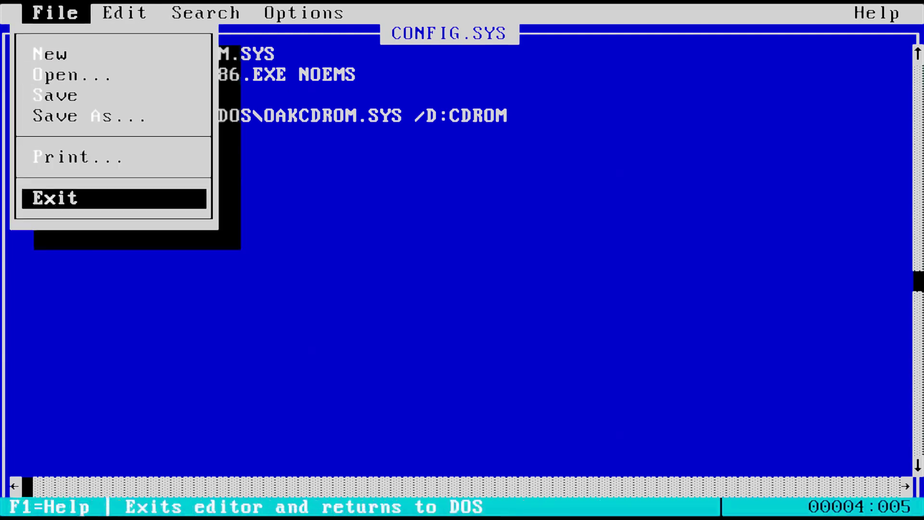
pyautogui.press('Return')
# Prefix AUTOEXEC.BAT's LH MSCDEX line with rem and save the file.
pyautogui.write('edit auto')
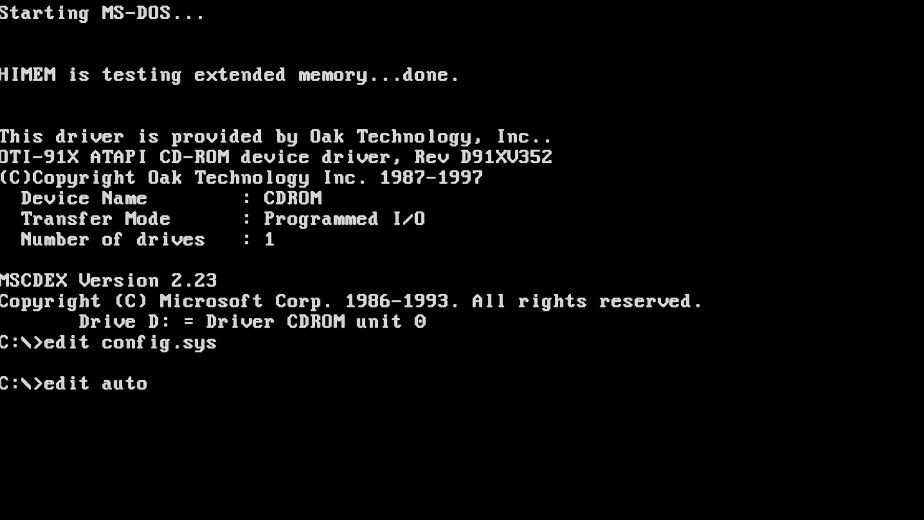
pyautogui.write('exec.bat')
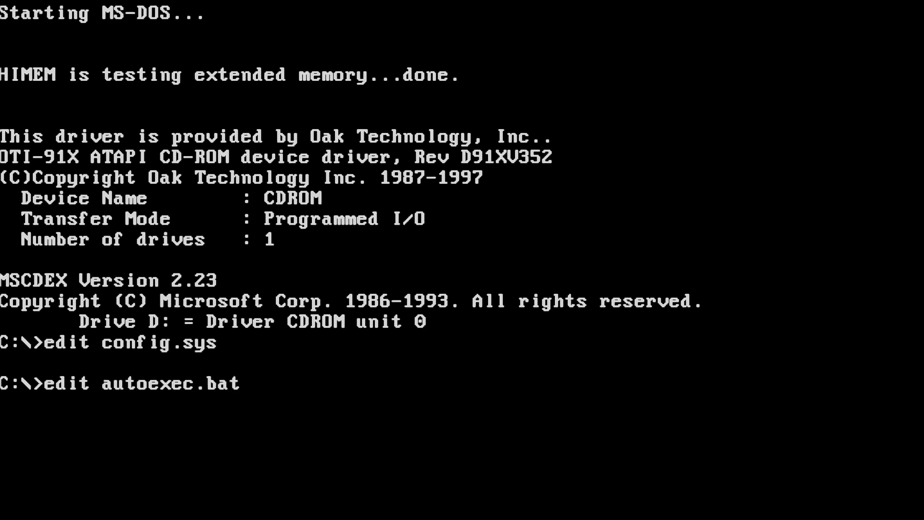
pyautogui.press('Return')
pyautogui.press('Down')
pyautogui.press('Down')
pyautogui.press('Down')
pyautogui.press('Down')
pyautogui.write('rem')
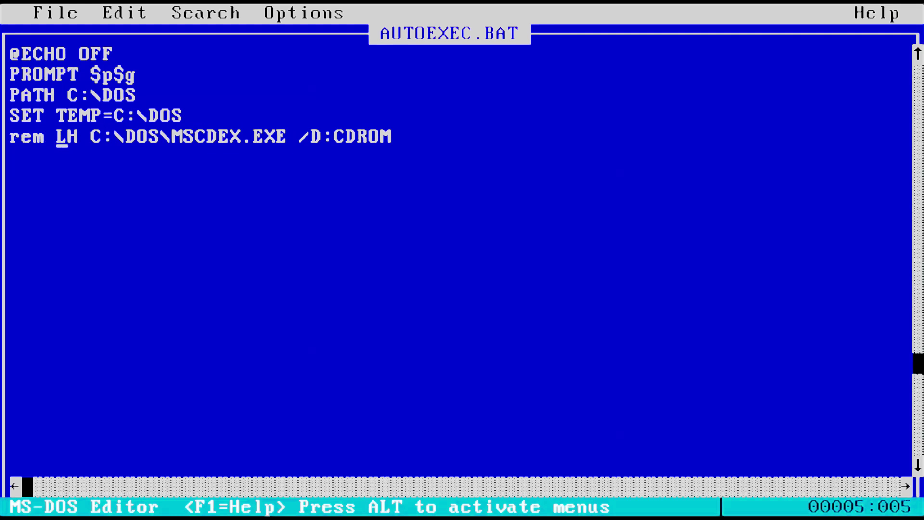
pyautogui.hotkey('alt', 'f')
pyautogui.press('Down')
pyautogui.press('Down')
pyautogui.press('Escape')
pyautogui.hotkey('alt', 'f')
pyautogui.press('Down')
pyautogui.press('Down')
pyautogui.press('Down')
pyautogui.press('Down')
pyautogui.write('m')
pyautogui.write('d drivers')
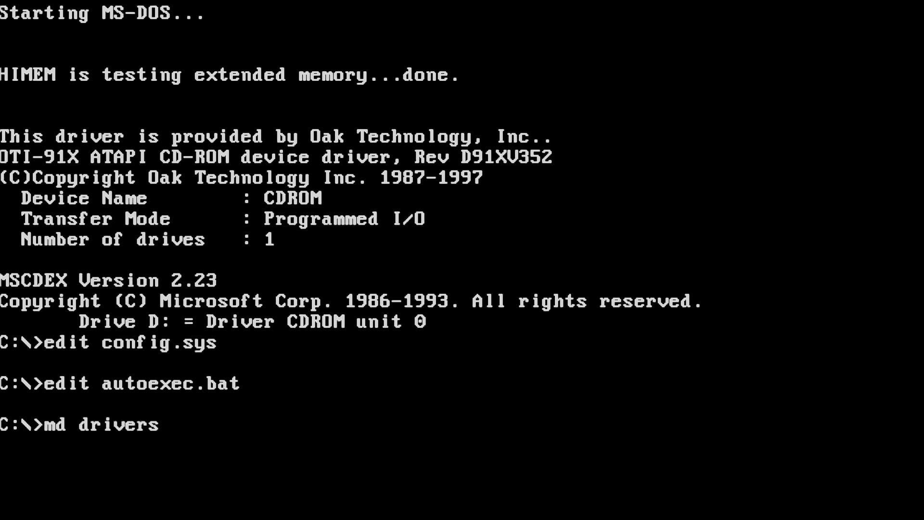
# Create the drivers and mtcp folders on drive C:.
pyautogui.press('Return')
pyautogui.write('md mt')
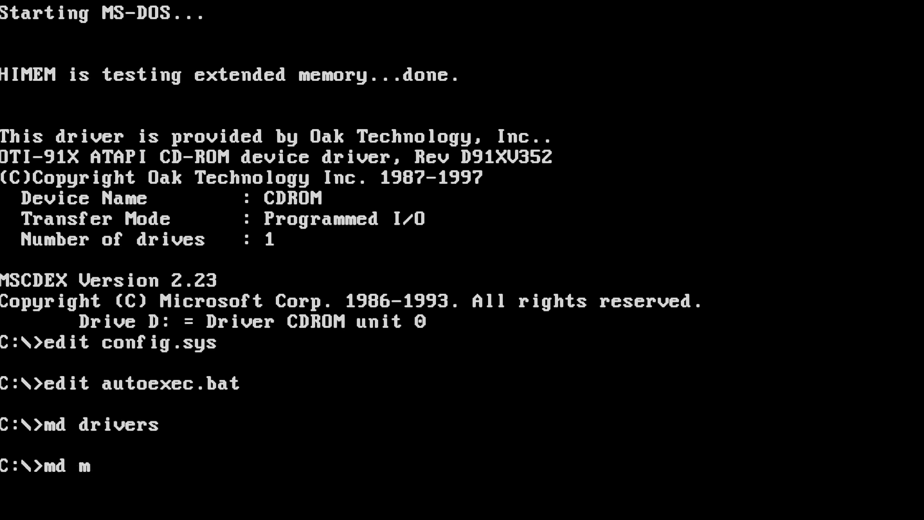
pyautogui.write('cp')
pyautogui.press('Return')
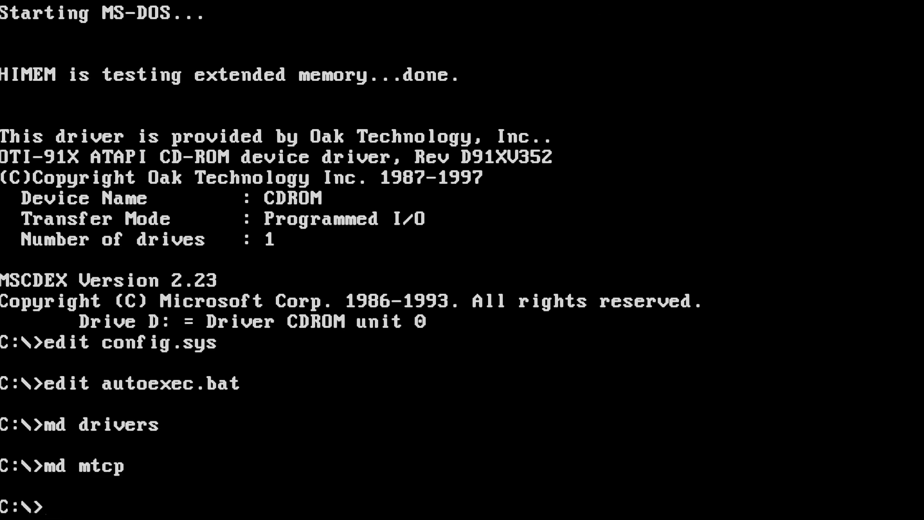
# Copy all files from A: into c:\drivers and into c:\mtcp.
pyautogui.write('copy a:\\*')
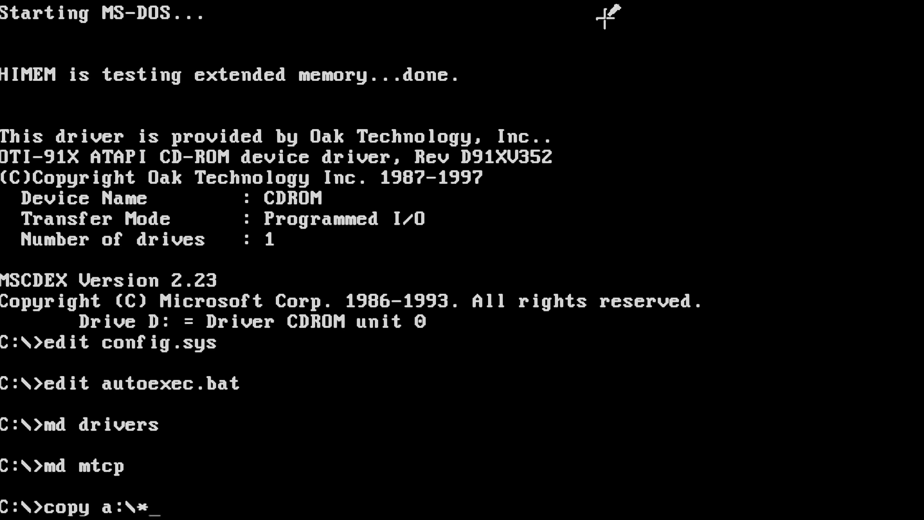
pyautogui.write('.* c:\\drivers')
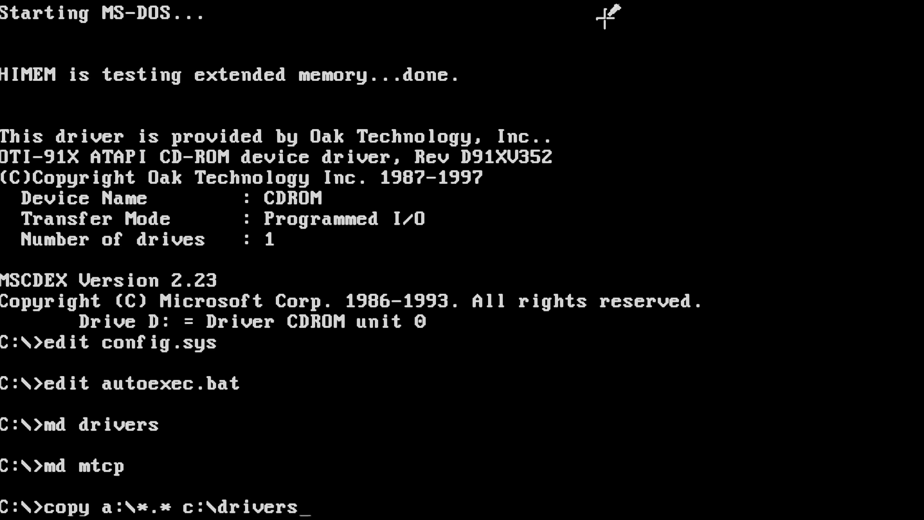
pyautogui.press('Return')
pyautogui.write('copy')
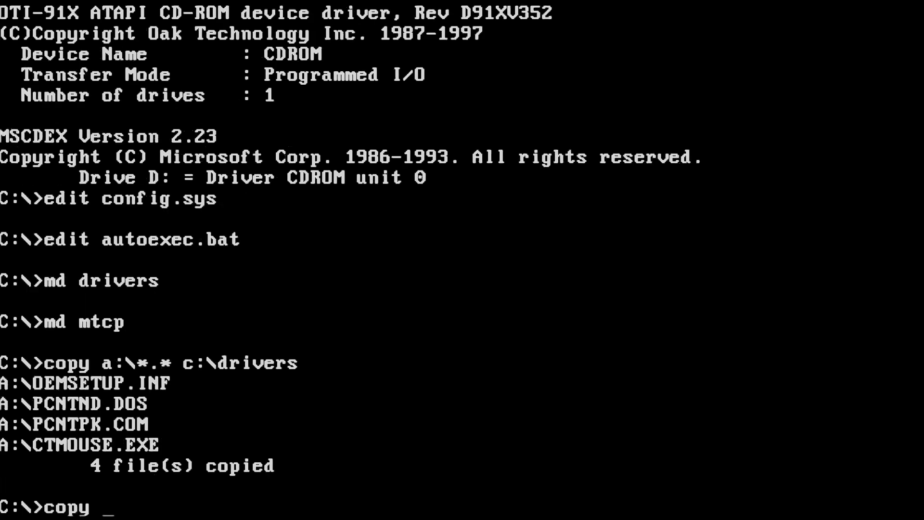
pyautogui.write(' a:\\*.* c:')
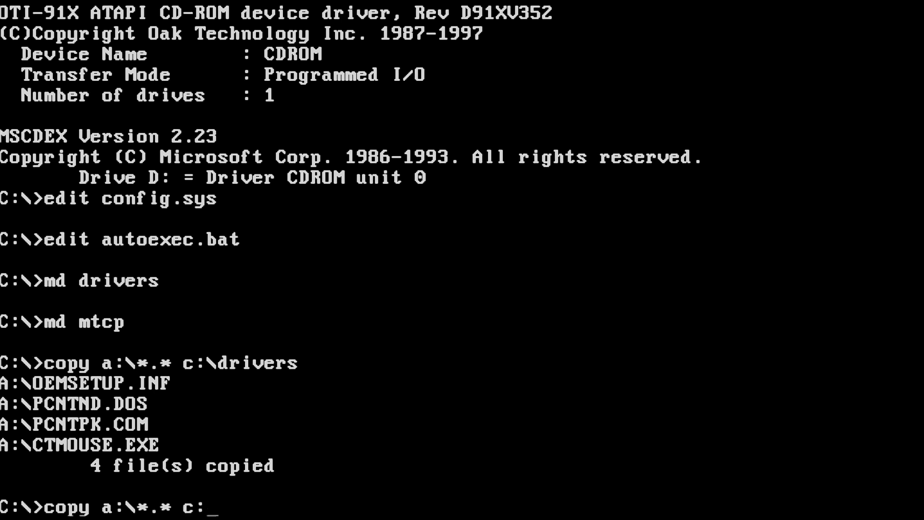
pyautogui.write('\\mtcp')
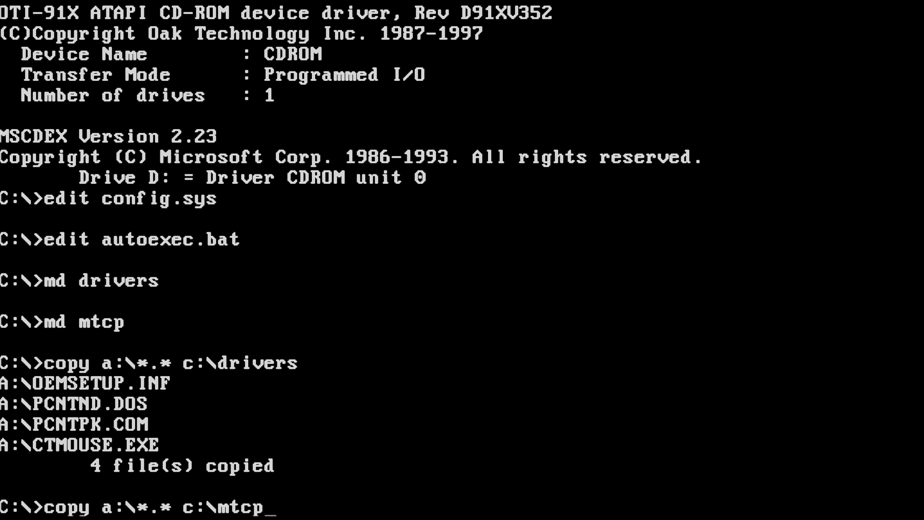
pyautogui.press('Return')
pyautogui.write('edit')
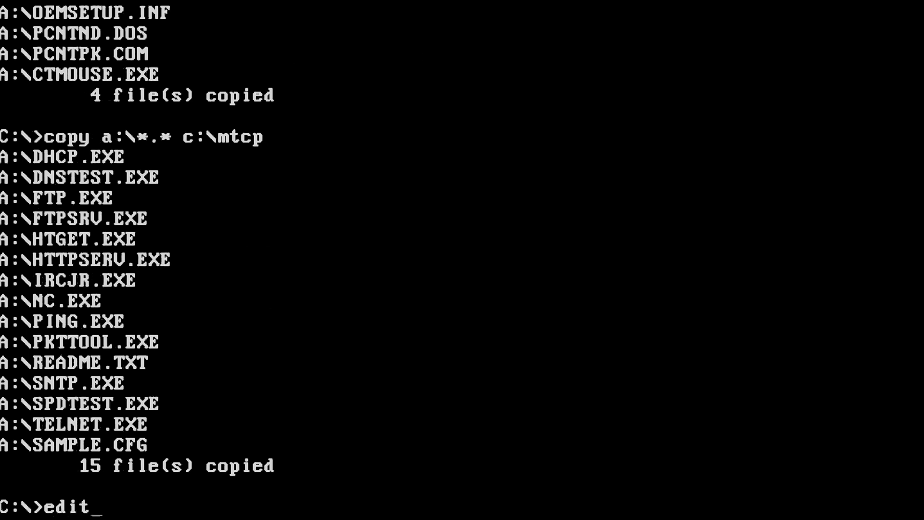
pyautogui.write(' pkt.ba')
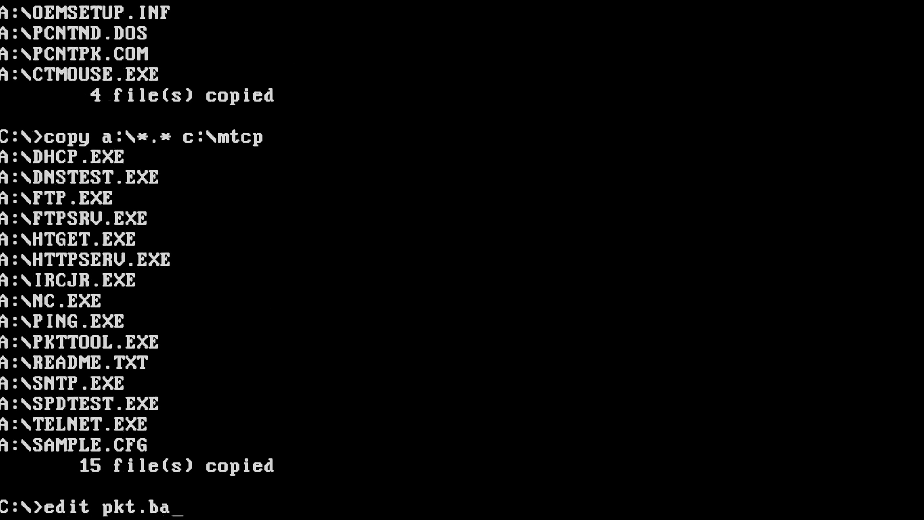
pyautogui.write('t')
pyautogui.press('Return')
pyautogui.write('@e')
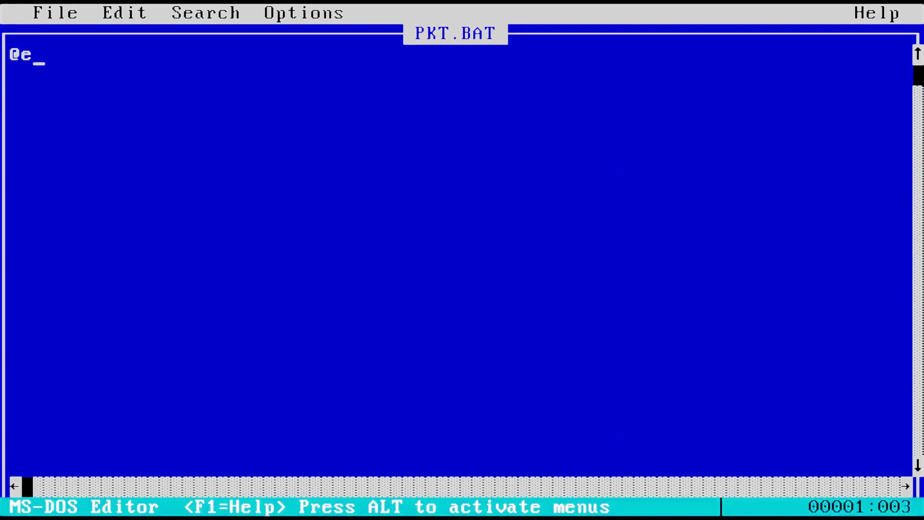
pyautogui.write('cho off')
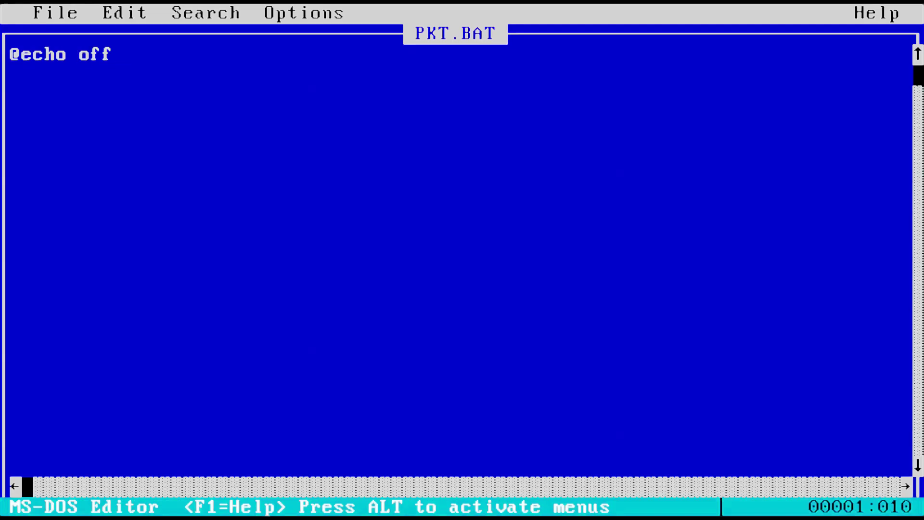
# Add the line c:\drivers\pcntpk.com int=0x60 to PKT.BAT, save, and exit.
pyautogui.press('Return')
pyautogui.write('c')
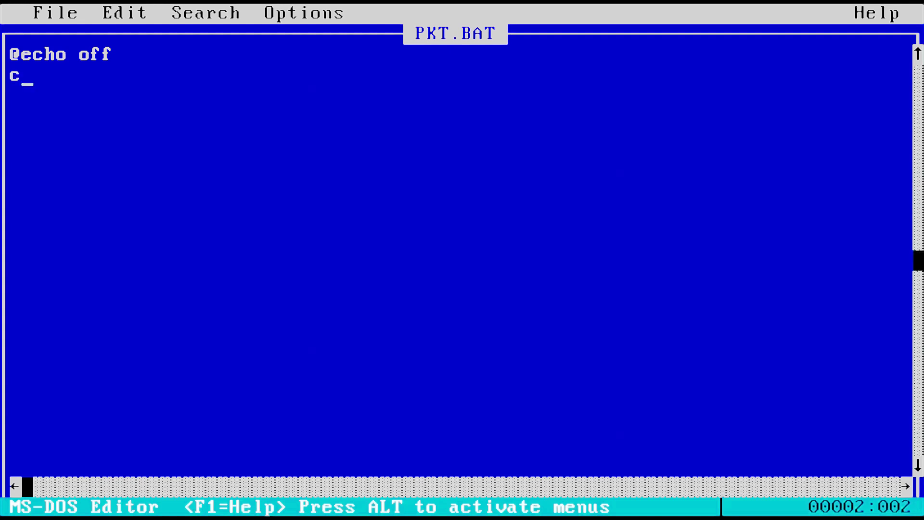
pyautogui.write(':\\drivers\\pcnt')
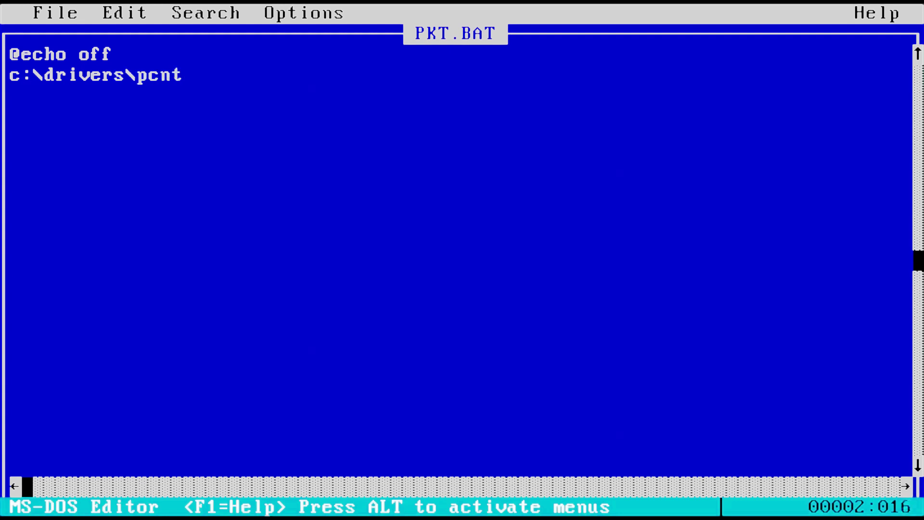
pyautogui.write('pk.co')
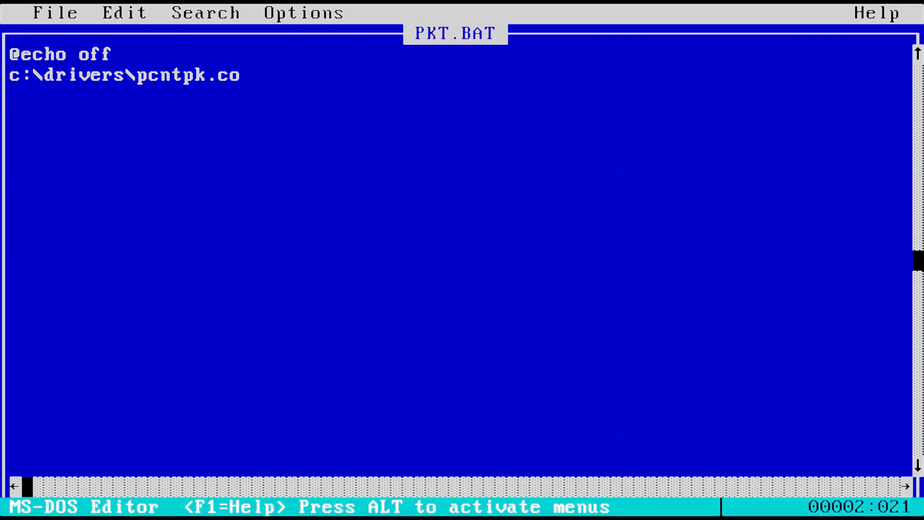
pyautogui.write('m int=')
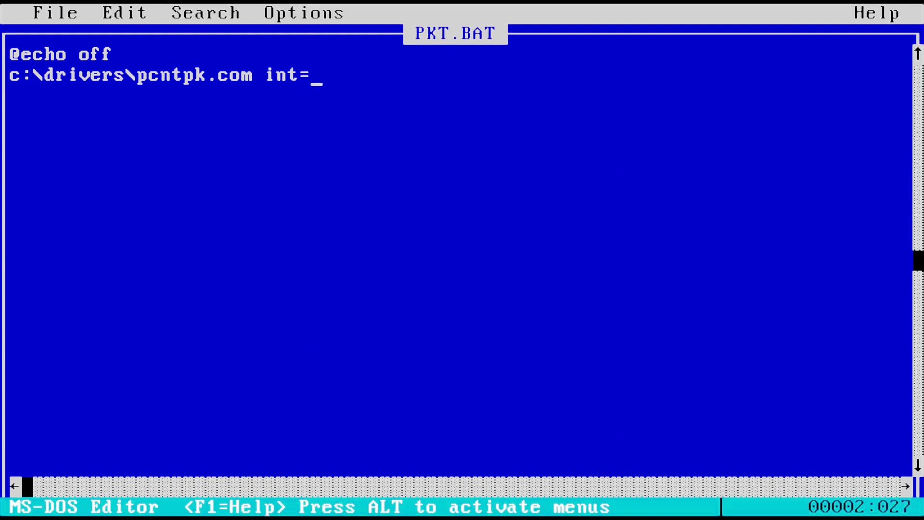
pyautogui.write('0x60')
pyautogui.hotkey('alt', 'f')
pyautogui.press('Down')
pyautogui.press('Escape')
pyautogui.hotkey('alt', 'f')
pyautogui.press('Down')
pyautogui.press('Down')
pyautogui.press('Down')
pyautogui.press('Down')
pyautogui.press('Down')
pyautogui.press('Return')
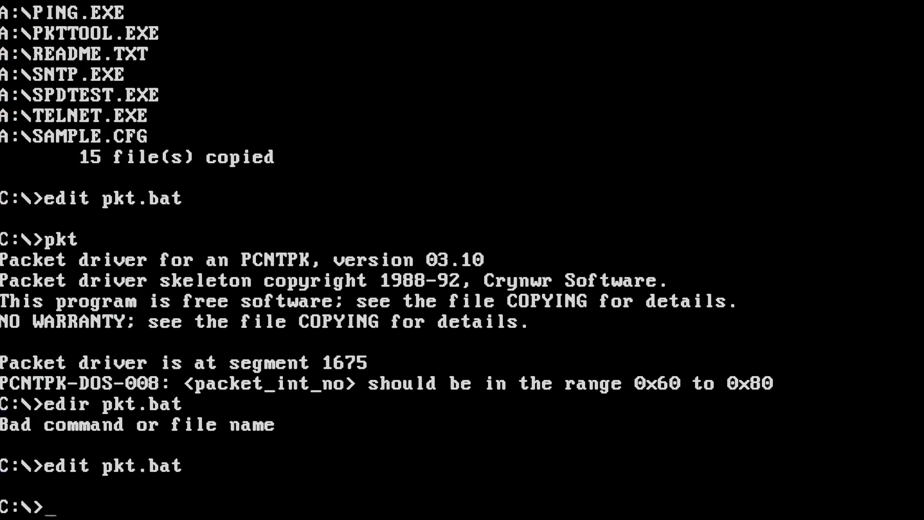
# Clear the screen, run pkt to load the packet driver, then change into mtcp.
pyautogui.write('cls')
pyautogui.press('Return')
pyautogui.write('pkt')
pyautogui.press('Return')
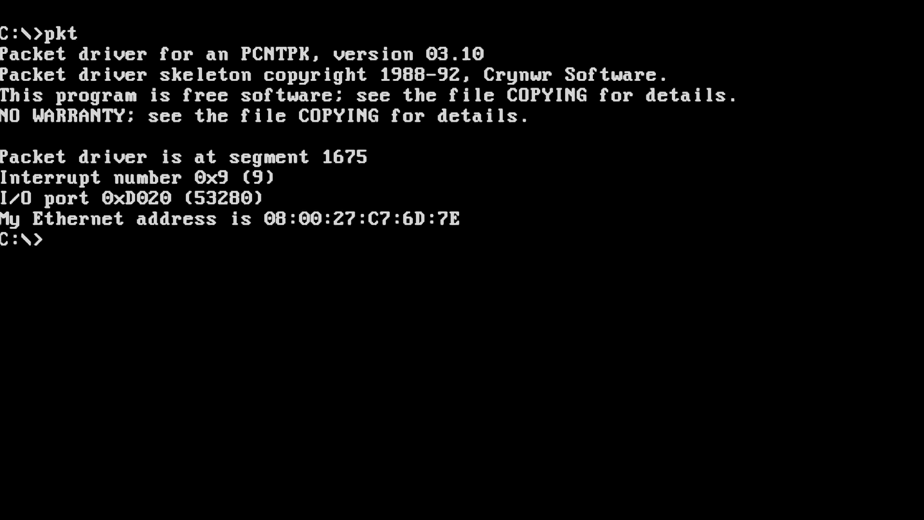
pyautogui.write('cd mtcp')
pyautogui.press('Return')
# In sample.cfg, replace the hostname MyDOSMachine with RetroPC.
pyautogui.write('edit s')
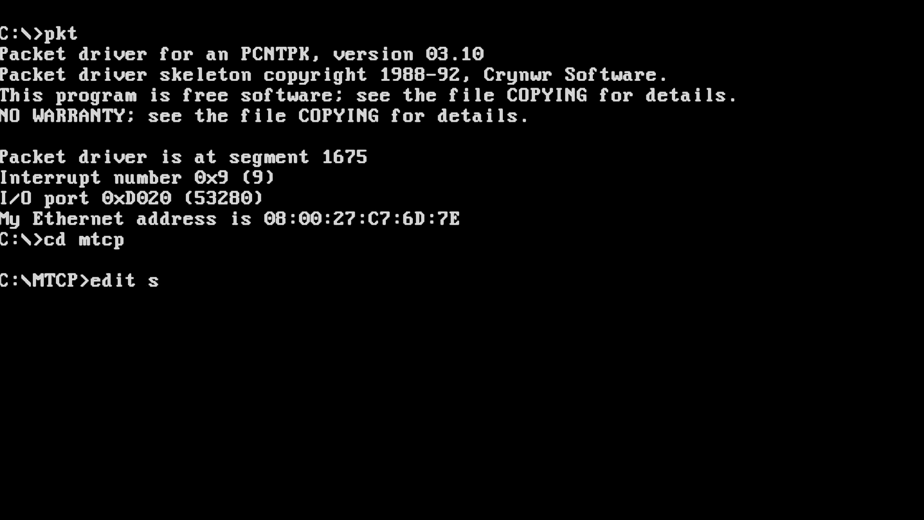
pyautogui.write('ample.')
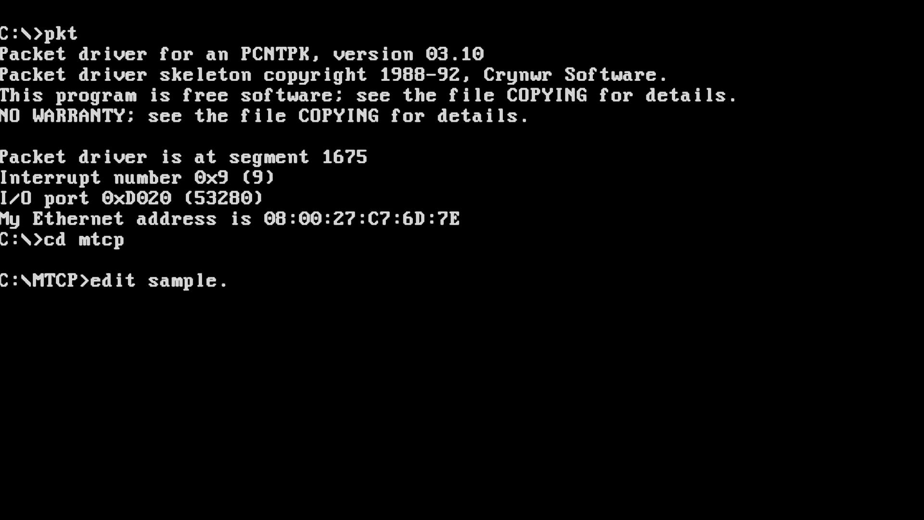
pyautogui.write('cfg')
pyautogui.press('Return')
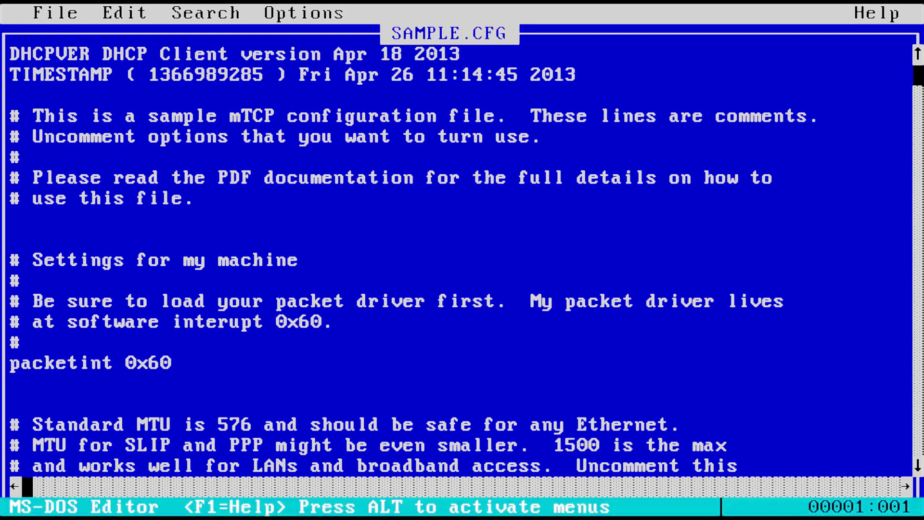
pyautogui.press('Down')
pyautogui.press('Down')
pyautogui.press('Down')
pyautogui.press('Down')
pyautogui.press('Down')
pyautogui.press('Down')
pyautogui.press('Down')
pyautogui.press('Down')
pyautogui.press('Down')
pyautogui.press('Down')
pyautogui.press('Down')
pyautogui.press('Down')
pyautogui.press('Down')
pyautogui.press('Down')
pyautogui.press('Down')
pyautogui.press('Down')
pyautogui.press('Down')
pyautogui.press('Down')
pyautogui.press('Down')
pyautogui.press('Down')
pyautogui.press('Down')
pyautogui.press('Down')
pyautogui.press('Down')
pyautogui.press('Down')
pyautogui.press('Down')
pyautogui.press('Down')
pyautogui.press('Down')
pyautogui.press('Down')
pyautogui.press('Down')
pyautogui.press('Down')
pyautogui.press('Down')
pyautogui.press('Down')
pyautogui.press('Down')
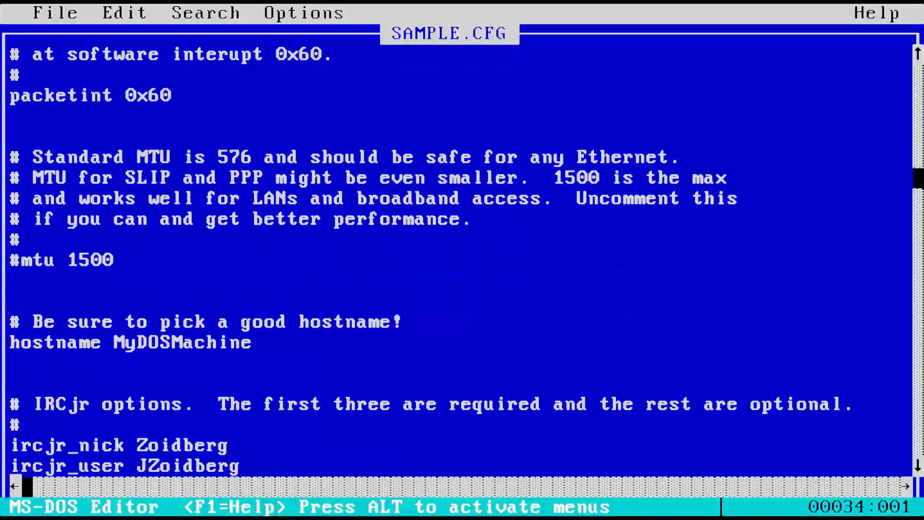
pyautogui.press('Up')
pyautogui.press('Up')
pyautogui.press('Up')
pyautogui.press('Up')
pyautogui.press('Up')
pyautogui.press('Up')
pyautogui.press('Right')
pyautogui.press('Right')
pyautogui.press('Right')
pyautogui.press('Right')
pyautogui.press('Right')
pyautogui.press('Right')
pyautogui.press('Right')
pyautogui.press('Right')
pyautogui.press('Right')
pyautogui.press('Right')
pyautogui.press('Right')
pyautogui.press('Right')
pyautogui.press('Right')
pyautogui.press('Right')
pyautogui.press('Right')
pyautogui.press('Right')
pyautogui.press('Right')
pyautogui.press('Right')
pyautogui.press('Right')
pyautogui.press('Right')
pyautogui.press('Right')
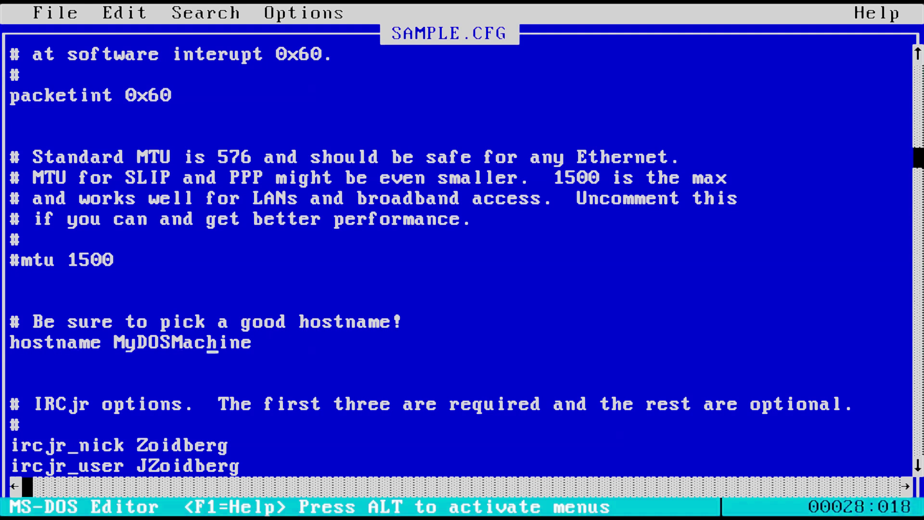
pyautogui.press('BackSpace')
pyautogui.press('BackSpace')
pyautogui.press('BackSpace')
pyautogui.press('BackSpace')
pyautogui.press('BackSpace')
pyautogui.press('BackSpace')
pyautogui.press('BackSpace')
pyautogui.press('BackSpace')
pyautogui.press('BackSpace')
pyautogui.press('BackSpace')
pyautogui.press('BackSpace')
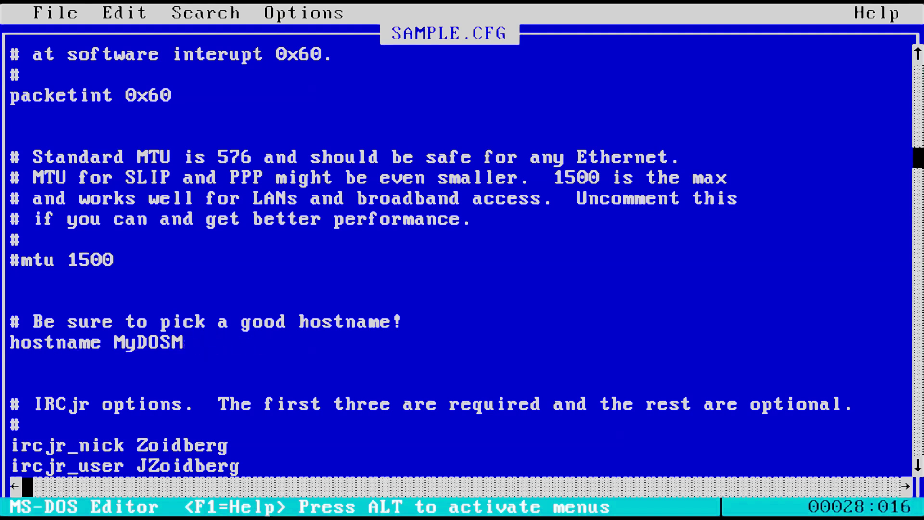
pyautogui.press('BackSpace')
pyautogui.write('R')
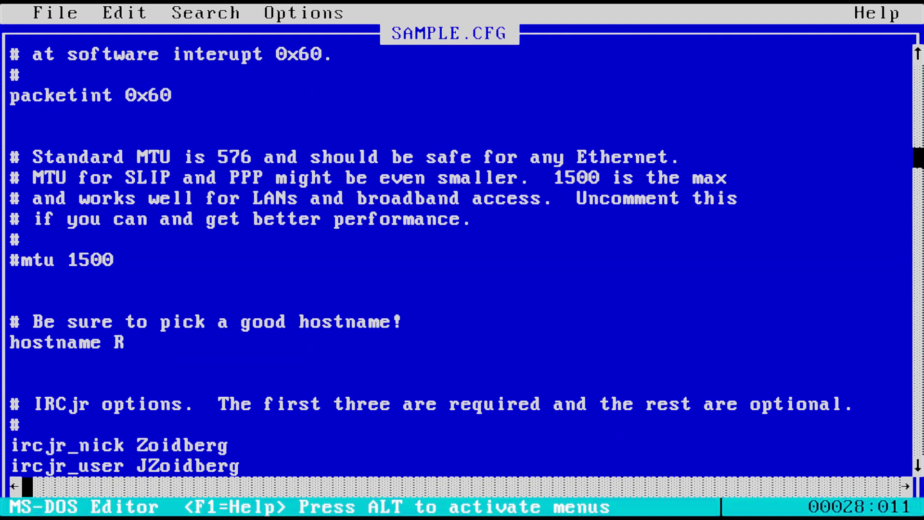
pyautogui.write('etroPC')
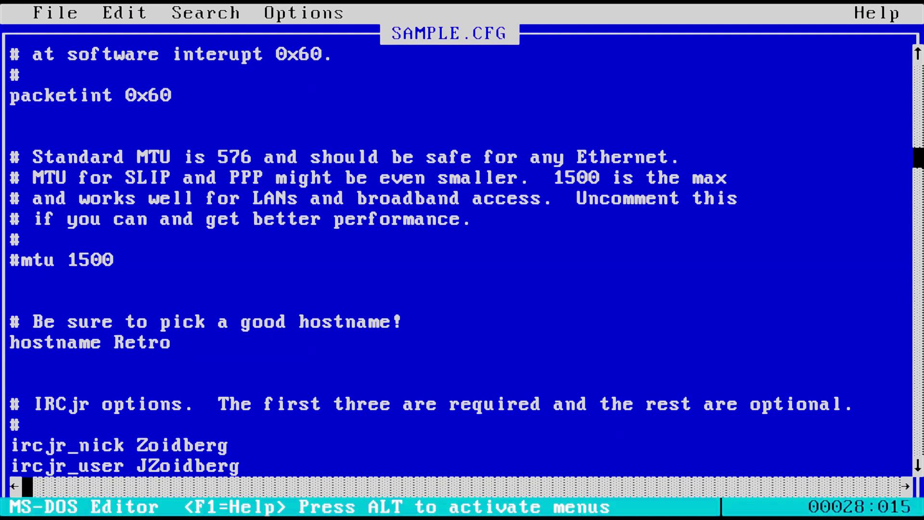
pyautogui.press('BackSpace')
# Save the configuration under the new name TCP.CFG.
pyautogui.hotkey('alt', 'f')
pyautogui.press('Down')
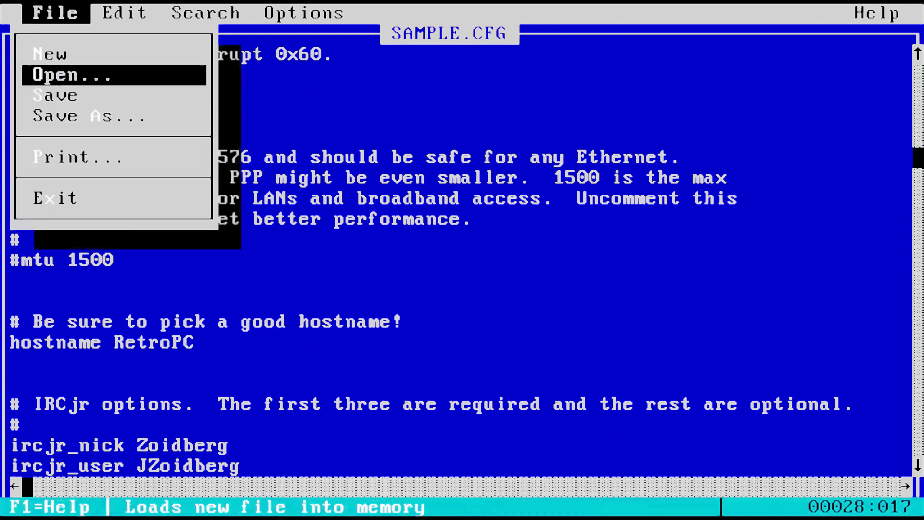
pyautogui.press('Down')
pyautogui.press('Down')
pyautogui.press('Return')
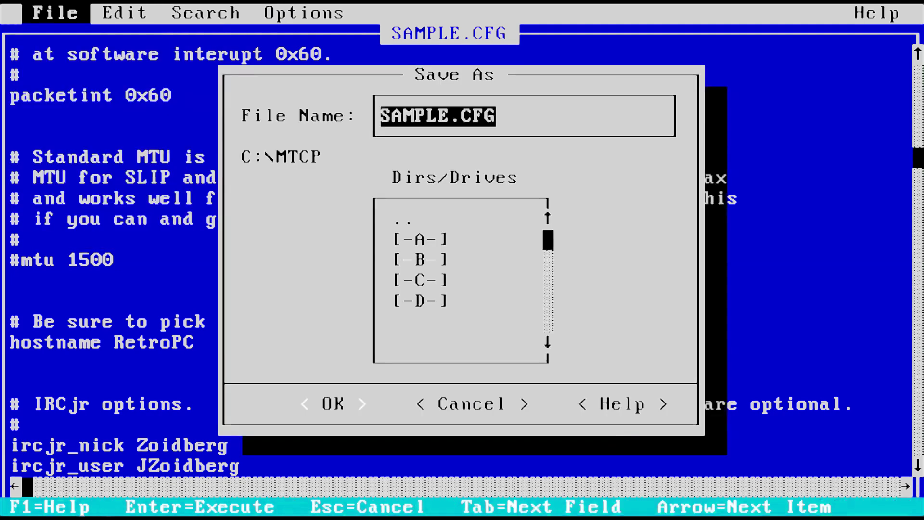
pyautogui.press('Left')
pyautogui.press('BackSpace')
pyautogui.press('BackSpace')
pyautogui.press('BackSpace')
pyautogui.press('BackSpace')
pyautogui.press('BackSpace')
pyautogui.press('BackSpace')
pyautogui.write('t')
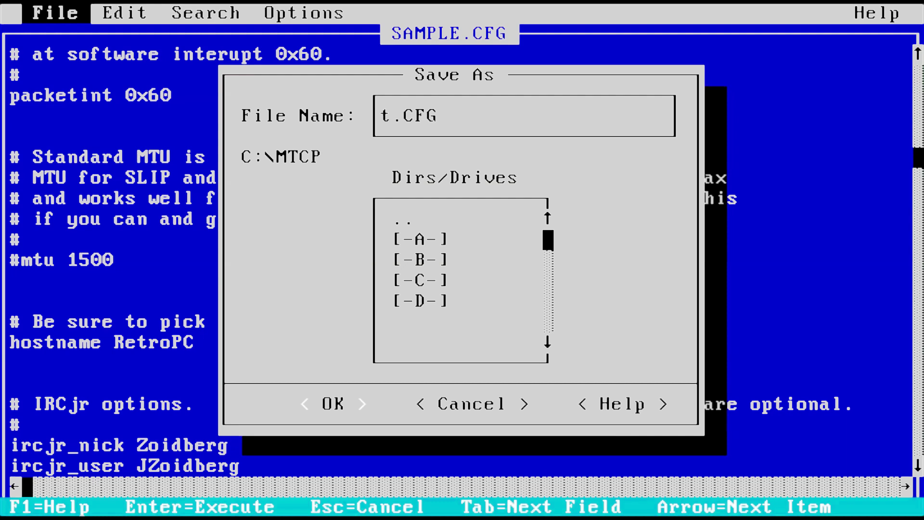
pyautogui.write('cp')
pyautogui.press('Return')
# Quit MS-DOS Editor and begin typing the set mtcp command.
pyautogui.hotkey('alt', 'f')
pyautogui.press('Down')
pyautogui.press('Down')
pyautogui.press('Down')
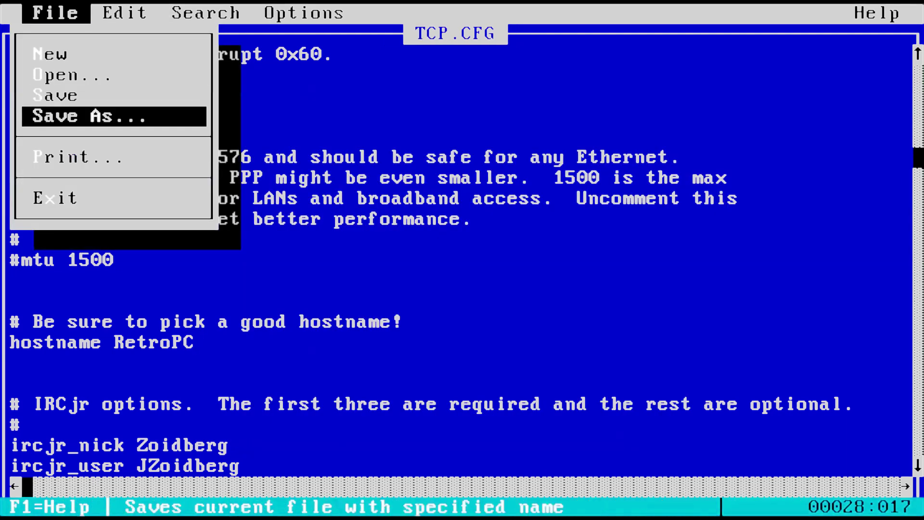
pyautogui.press('Up')
pyautogui.press('Down')
pyautogui.press('Down')
pyautogui.press('Down')
pyautogui.press('Down')
pyautogui.press('Up')
pyautogui.press('Return')
pyautogui.write('set')
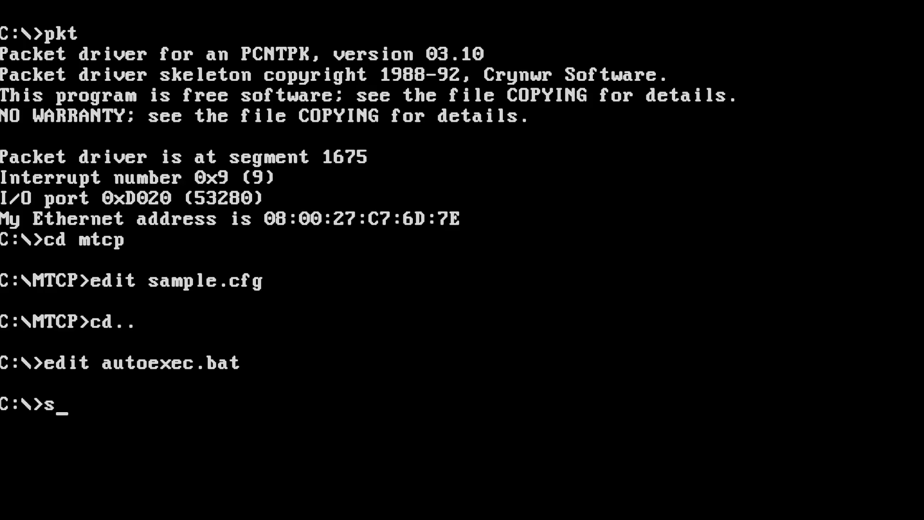
pyautogui.write(' mtcpcfg=c:\\mtcp\\tcp.cfg')
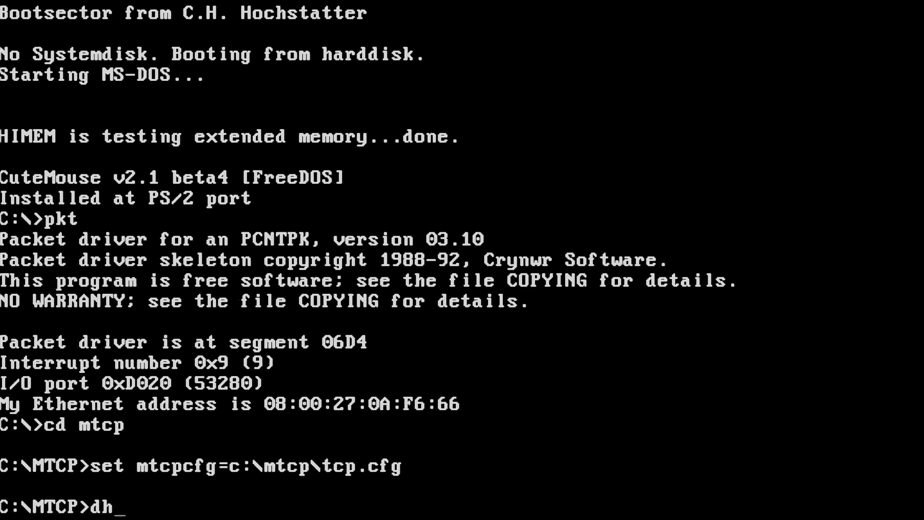
# Run the mTCP DHCP client to obtain 10.0.2.15, then switch to drive A:.
pyautogui.write('p')
pyautogui.press('Return')
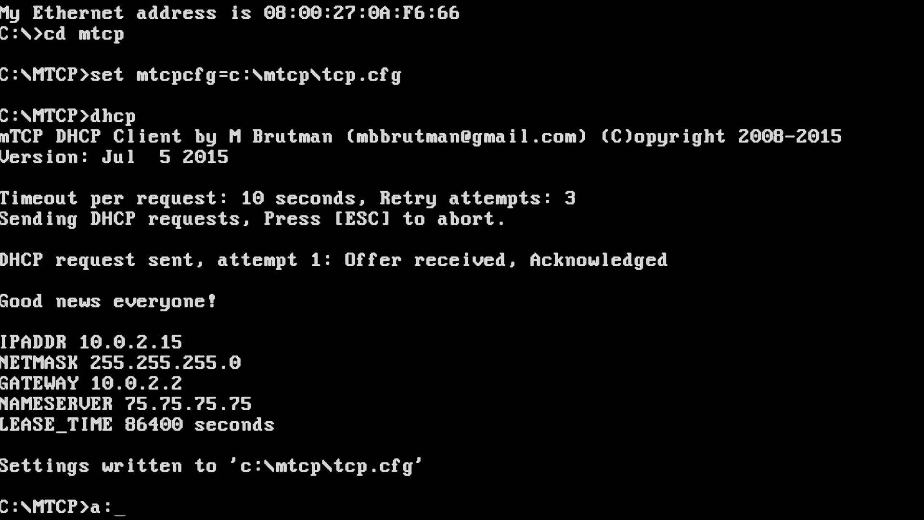
pyautogui.write('a:')
pyautogui.press('Return')
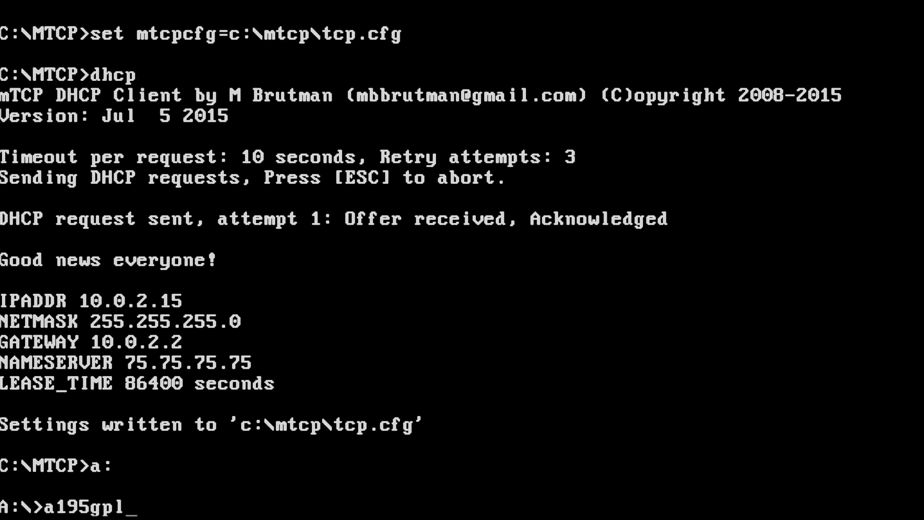
# Launch a195gpl and answer Y to both prompts to install into c:\arachne.
pyautogui.write('a195gpl')
pyautogui.press('Return')
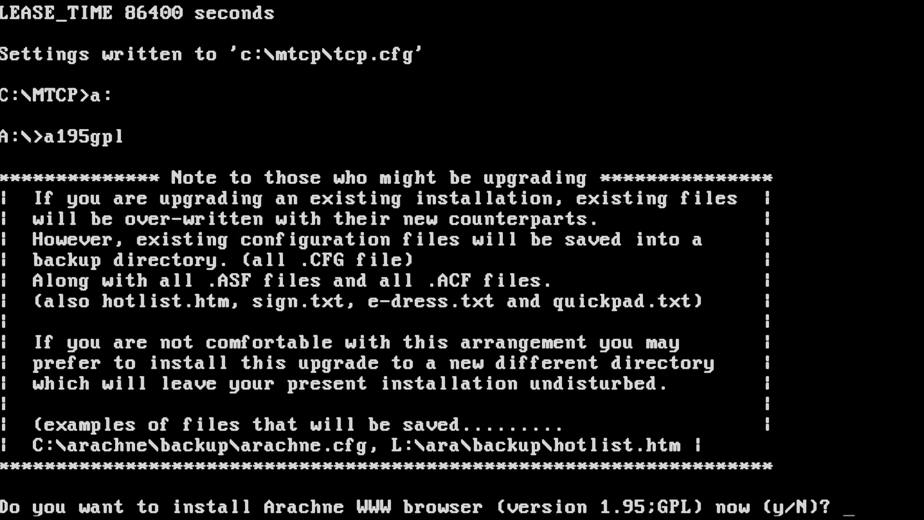
pyautogui.press('y')
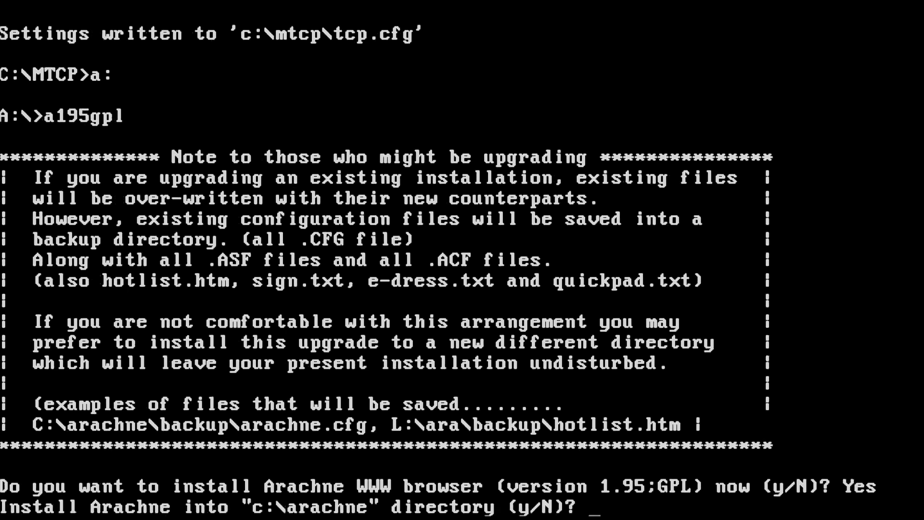
pyautogui.press('y')
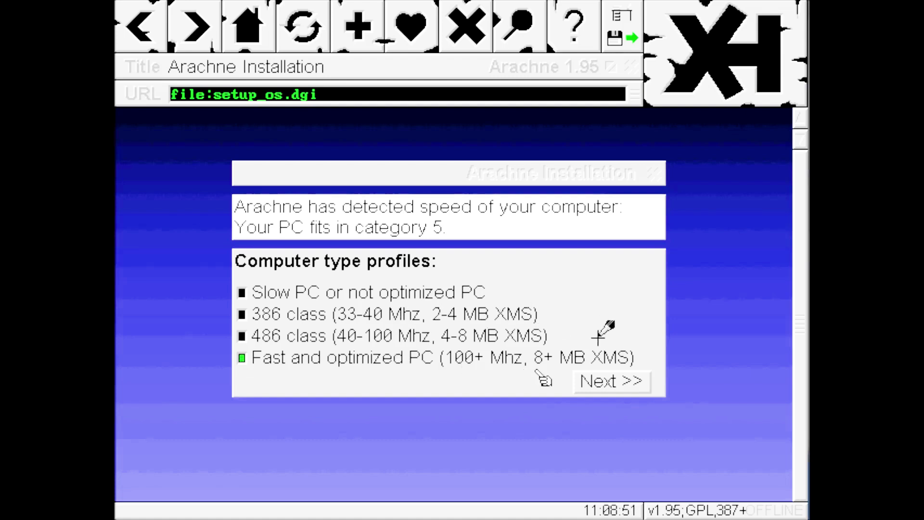
# Accept the computer profile and 640x480 max video resolution pages with Next >>.
pyautogui.click(606, 388)
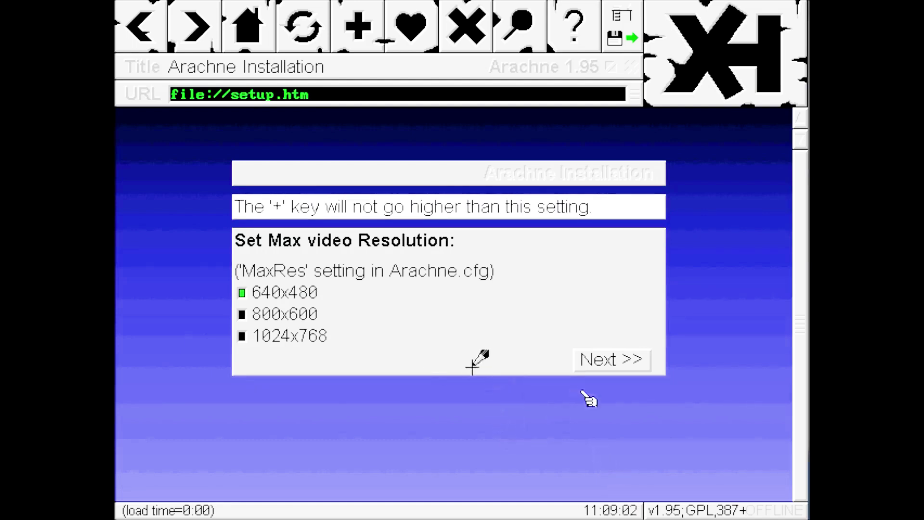
pyautogui.click(594, 364)
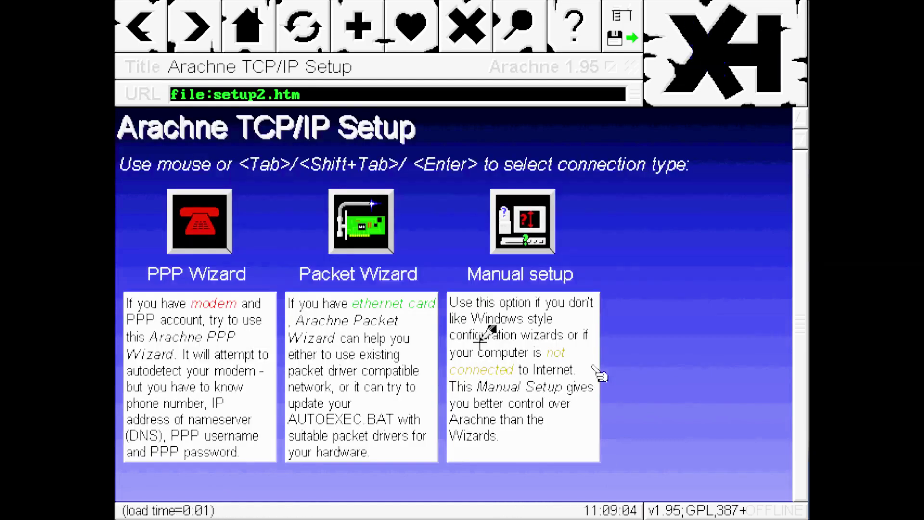
# Run the Packet Wizard to detect the packet driver, choose BOOTP or DHCP, and continue to e-mail setup.
pyautogui.click(379, 251)
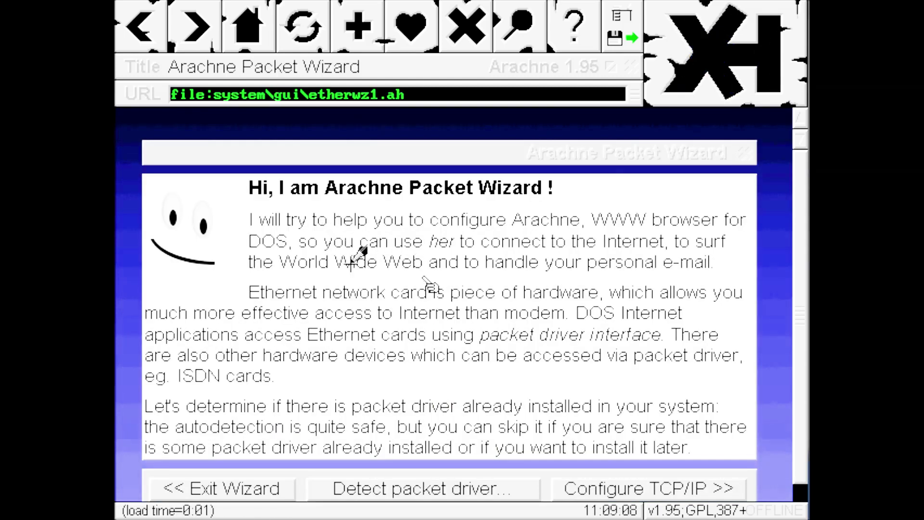
pyautogui.click(444, 500)
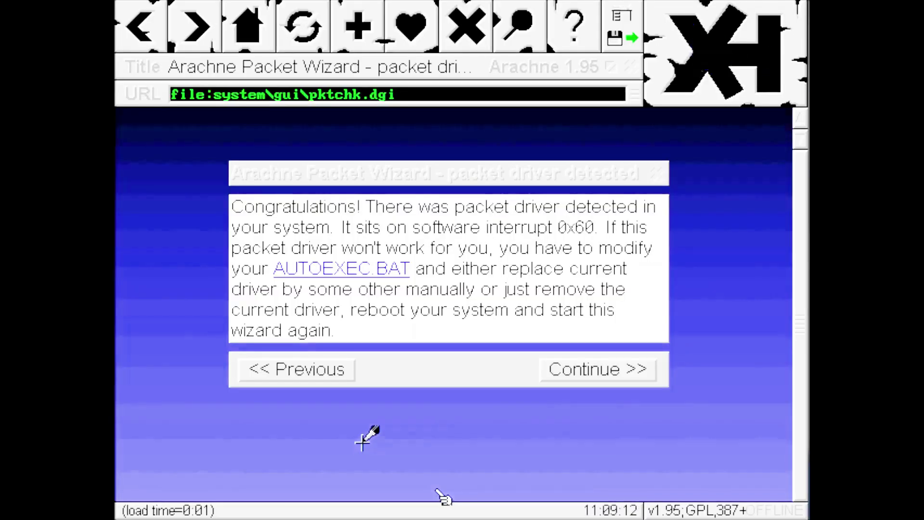
pyautogui.click(571, 383)
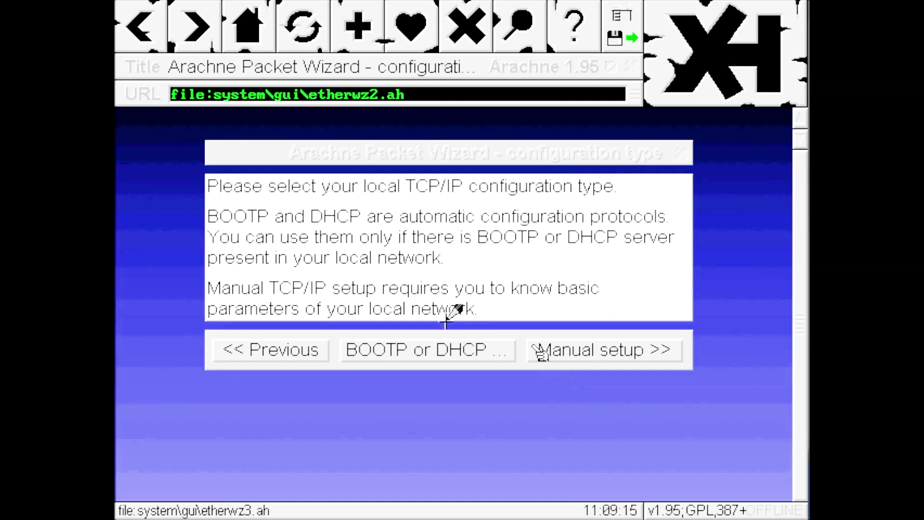
pyautogui.click(457, 357)
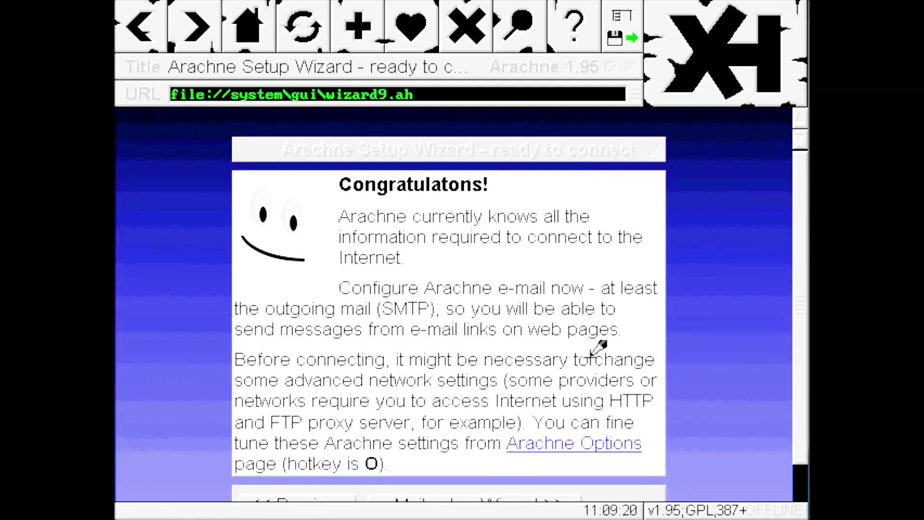
pyautogui.scroll(-2, 597, 344)
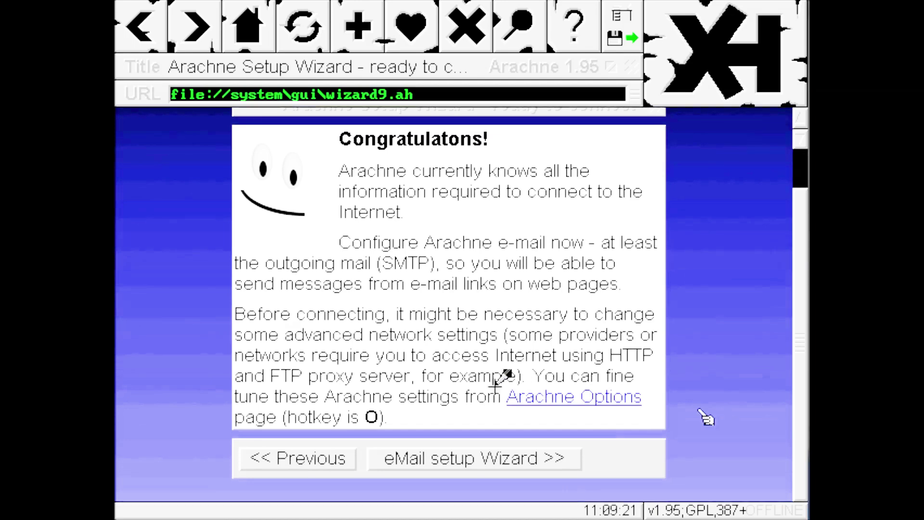
pyautogui.click(558, 459)
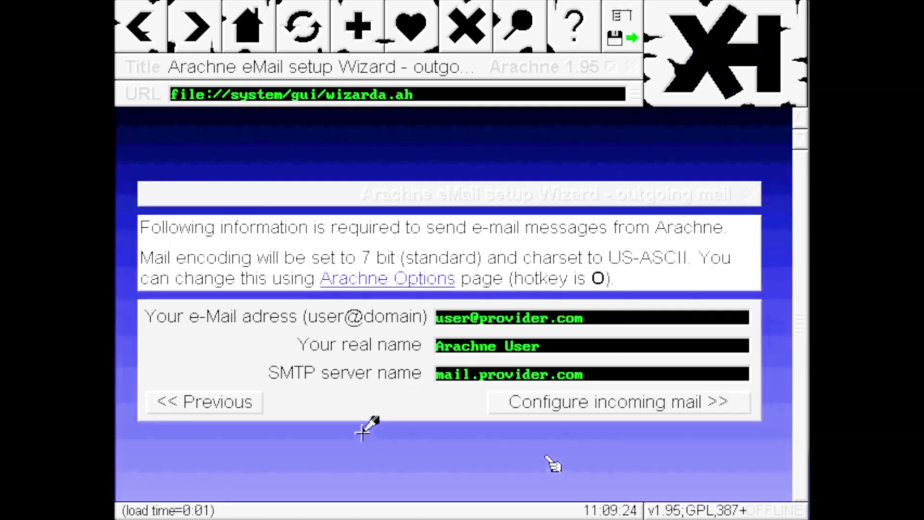
# Finish the incoming mail and local settings pages, save the configuration, and load the arachne.cz home page.
pyautogui.click(564, 418)
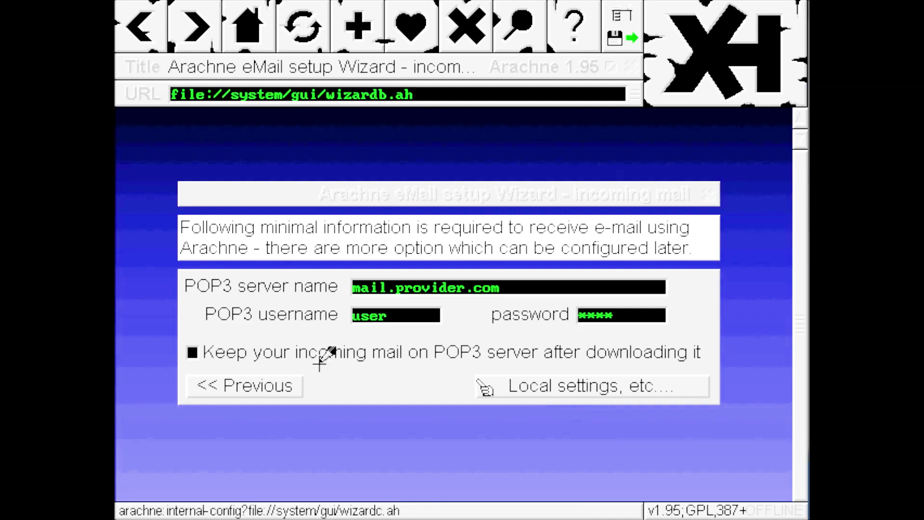
pyautogui.click(577, 393)
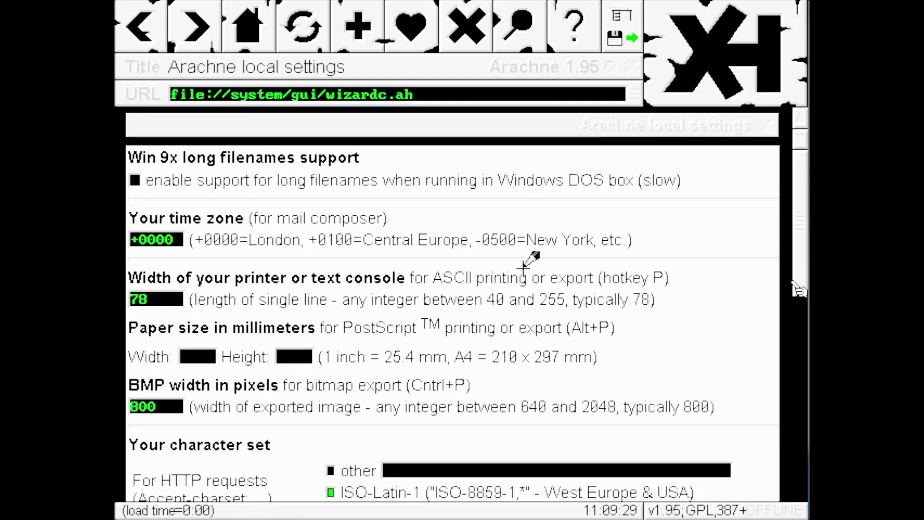
pyautogui.scroll(-10, 526, 267)
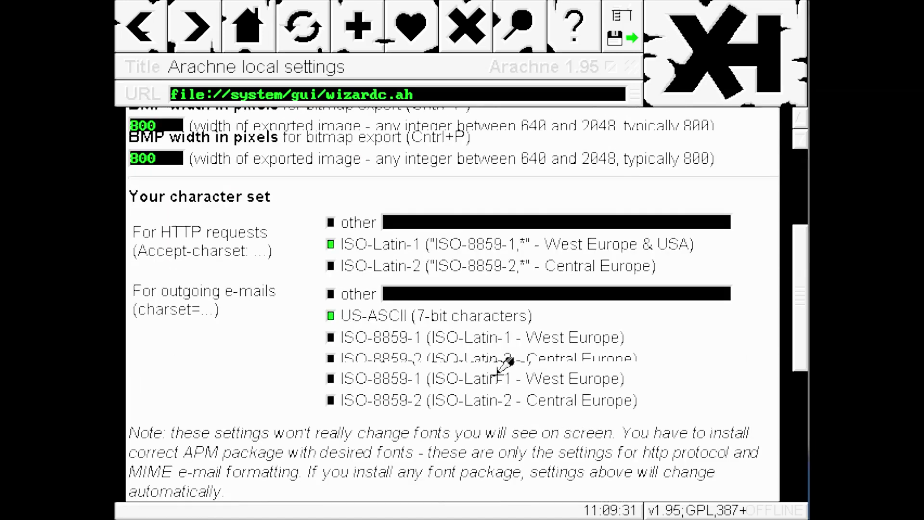
pyautogui.scroll(-2, 485, 458)
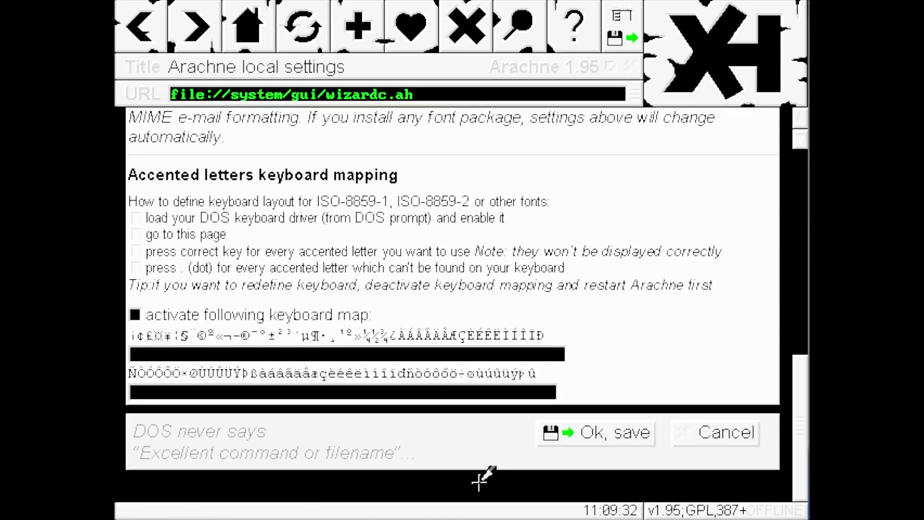
pyautogui.click(574, 446)
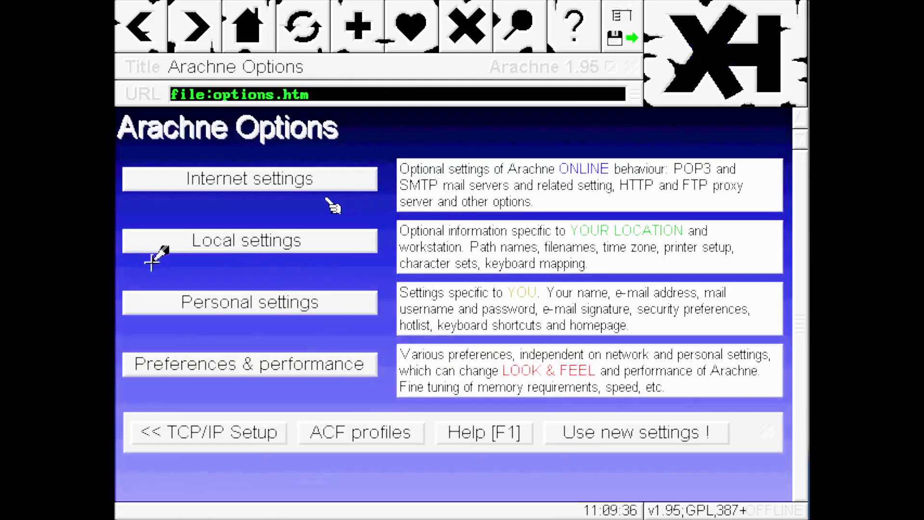
pyautogui.hotkey('alt', 'h')
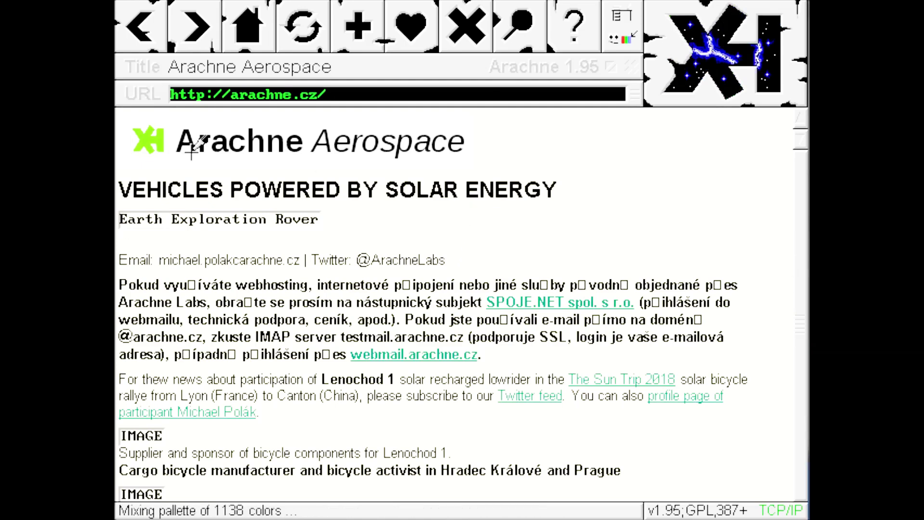
pyautogui.click(408, 94)
pyautogui.write('http://ww')
pyautogui.write('w.google.com')
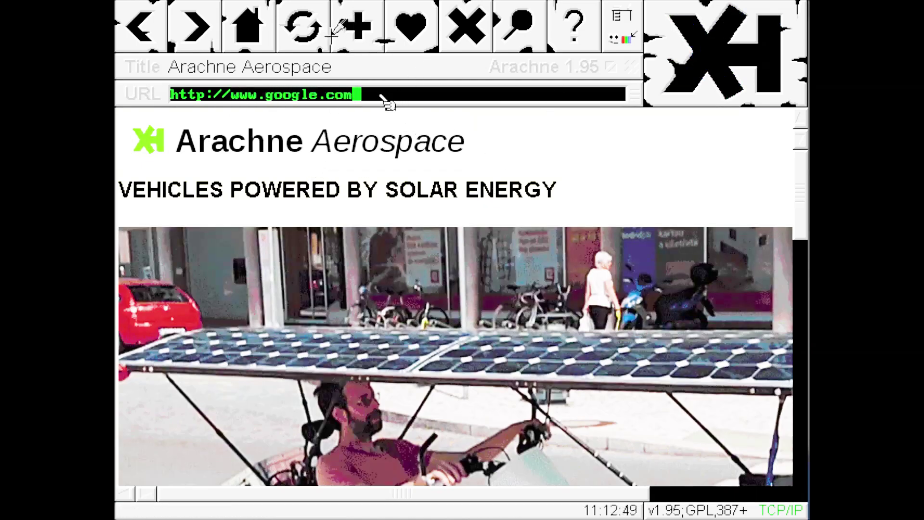
pyautogui.press('Return')
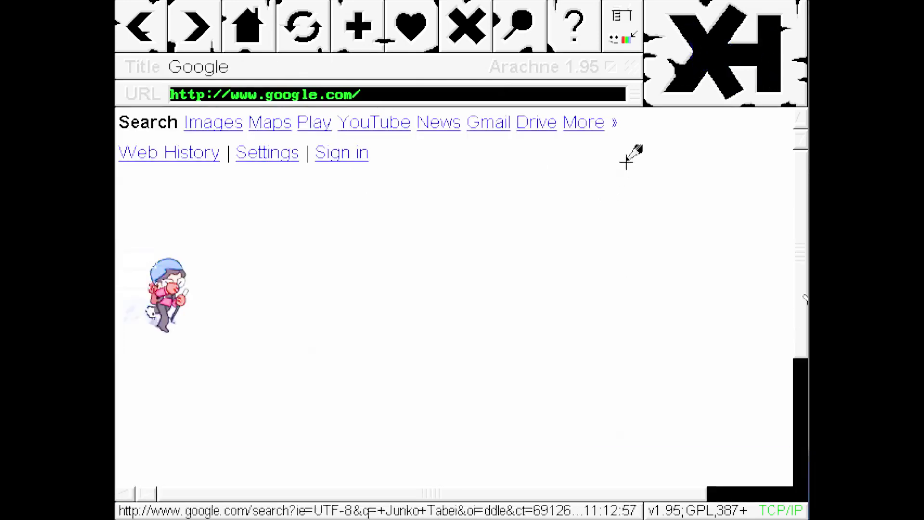
pyautogui.click(166, 295)
pyautogui.write('msf')
pyautogui.press('Return')
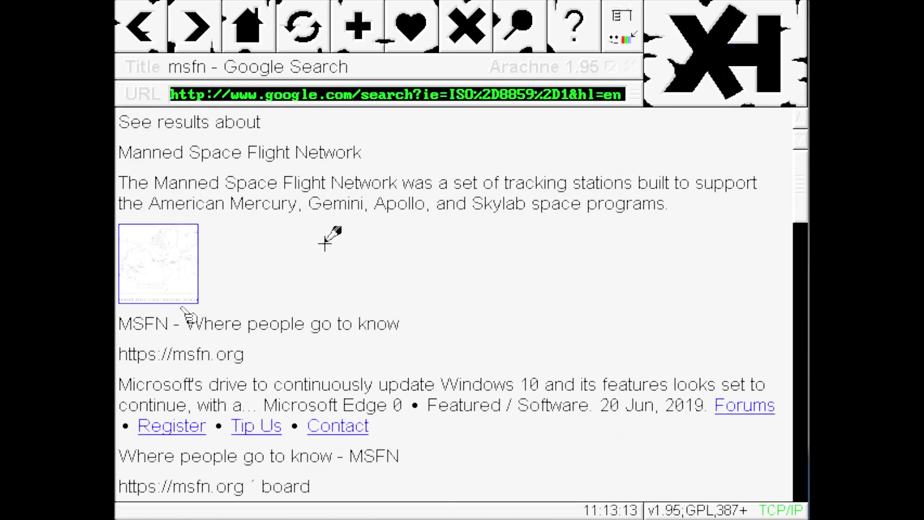
# Go to dosprograms.info.tt, the Interesting DOS programs site.
pyautogui.click(617, 97)
pyautogui.write('dosprogr')
pyautogui.write('ams.info.tt')
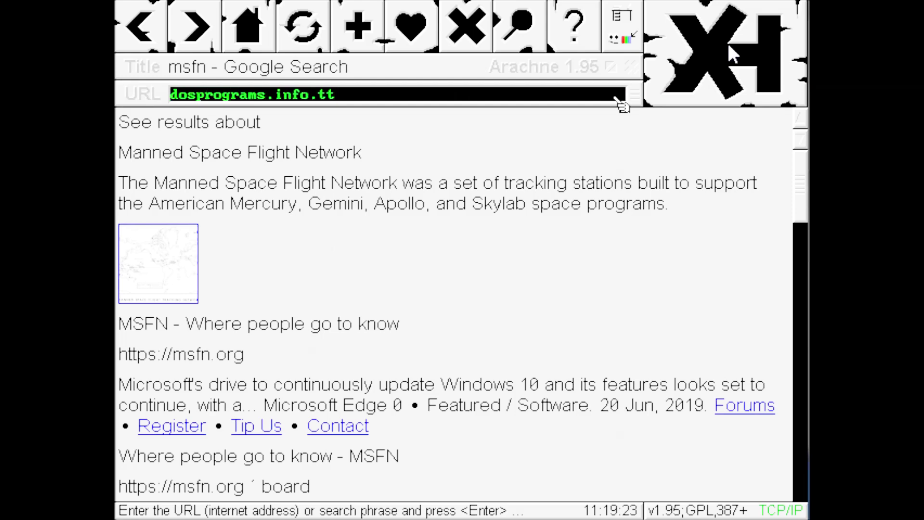
pyautogui.press('Return')
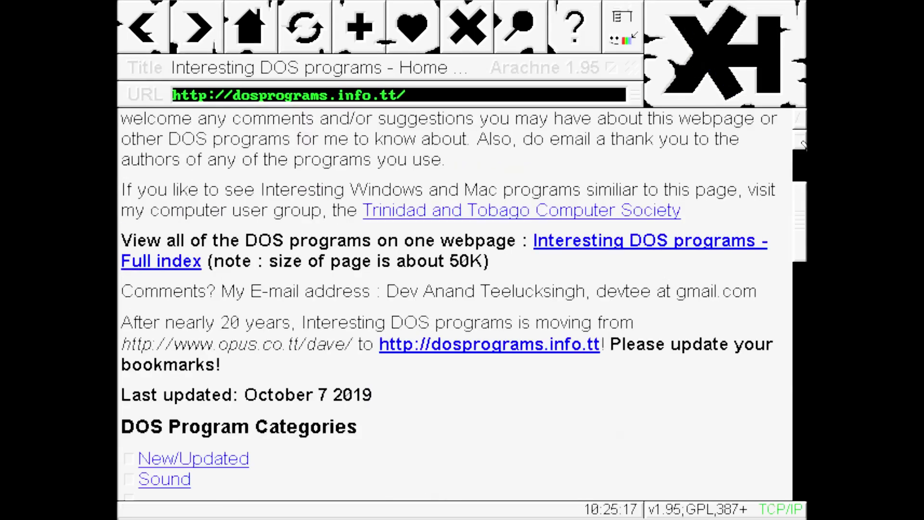
# Scroll the DOS programs list and start opening the TestDisk page, then cancel loading it.
pyautogui.scroll(-3, 803, 145)
pyautogui.scroll(-3, 803, 144)
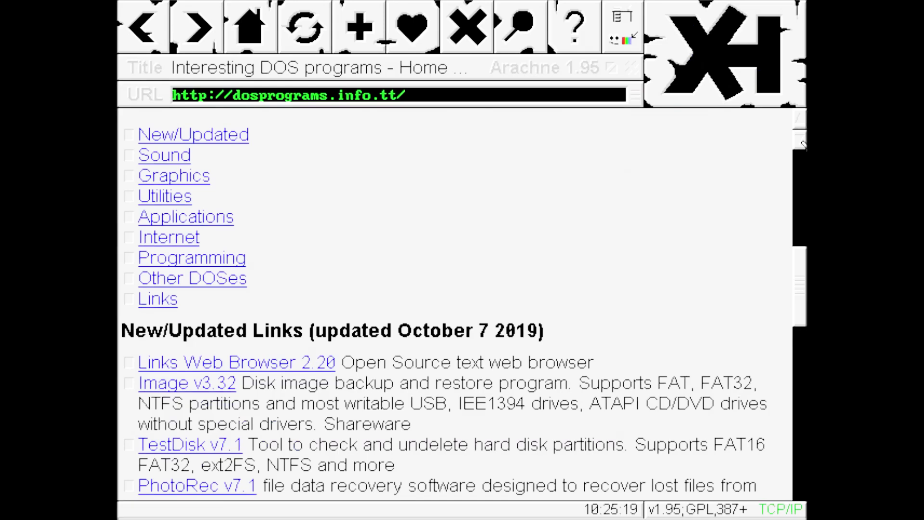
pyautogui.scroll(-3, 803, 144)
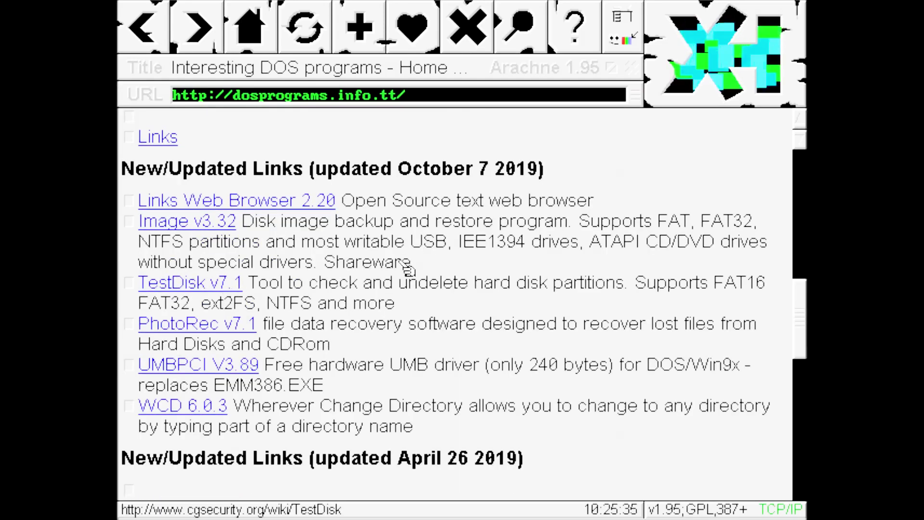
pyautogui.press('Return')
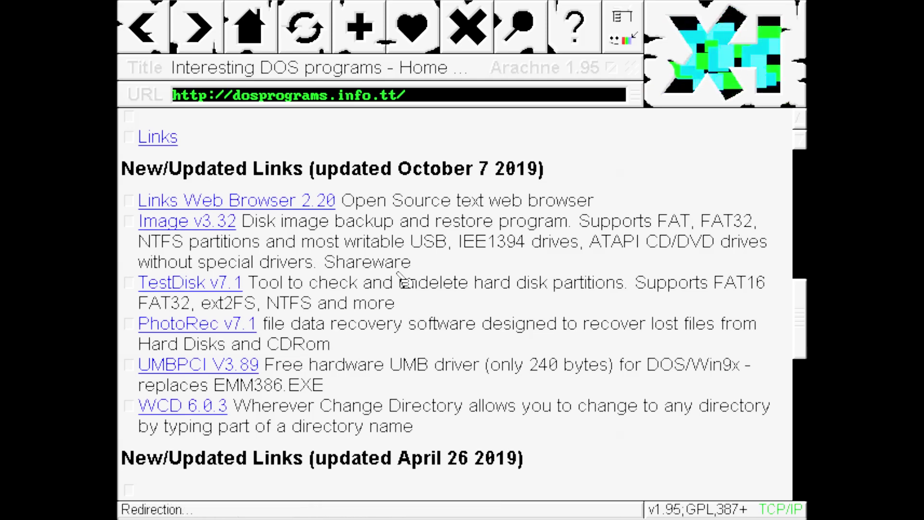
pyautogui.click(797, 144)
# Browse the Links Web Browser 2.19 page down to its libraries and download mirrors, then go back.
pyautogui.click(265, 356)
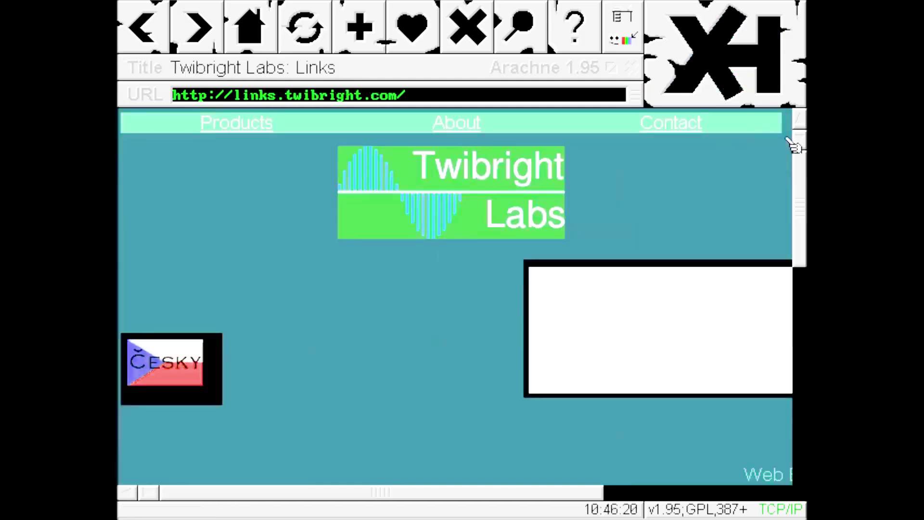
pyautogui.moveTo(788, 139); pyautogui.dragTo(446, 388)
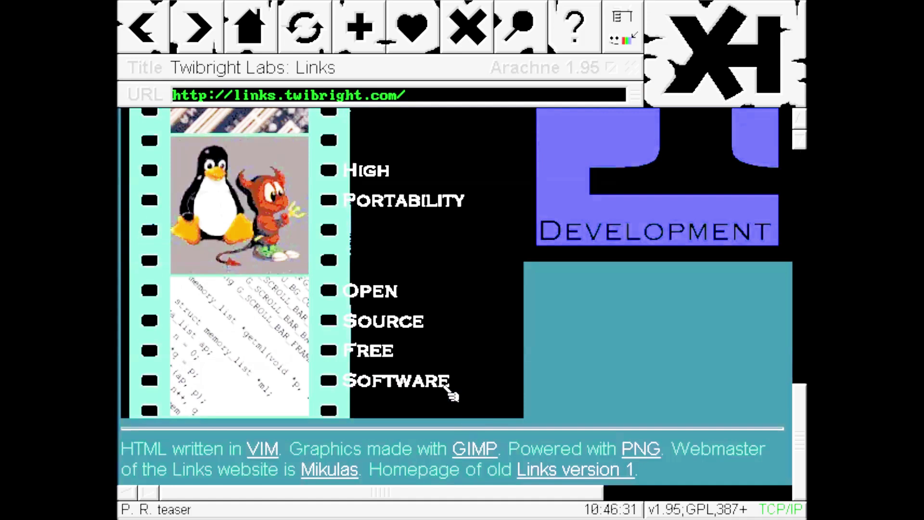
pyautogui.press('Right')
pyautogui.press('Right')
pyautogui.press('Right')
pyautogui.press('Right')
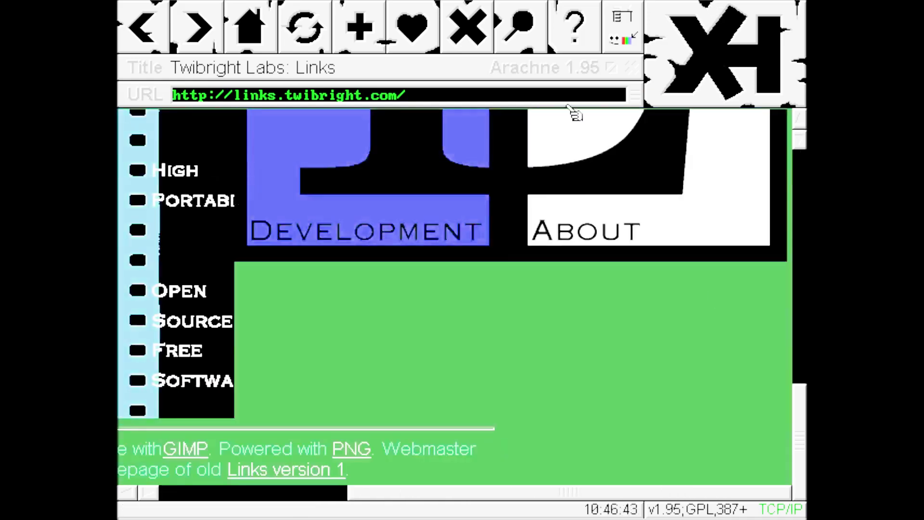
pyautogui.click(799, 145)
pyautogui.click(800, 144)
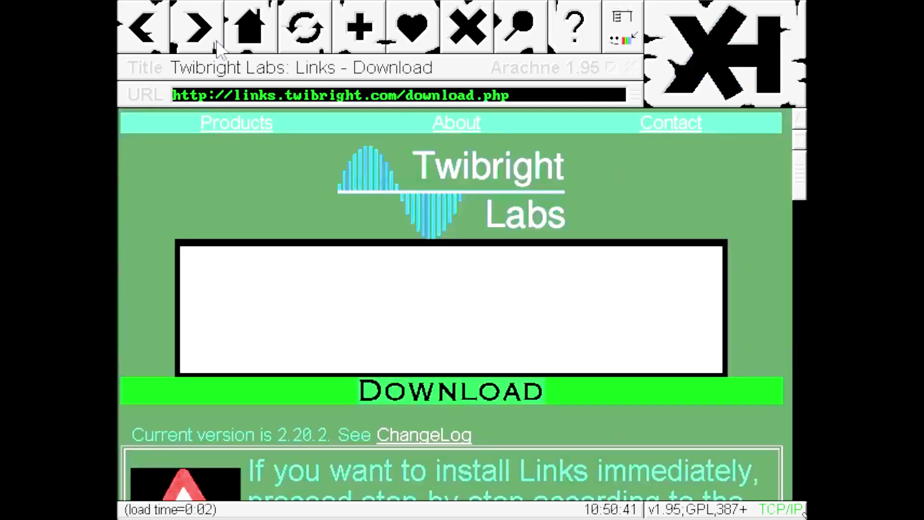
pyautogui.scroll(-3, 799, 153)
pyautogui.click(803, 145)
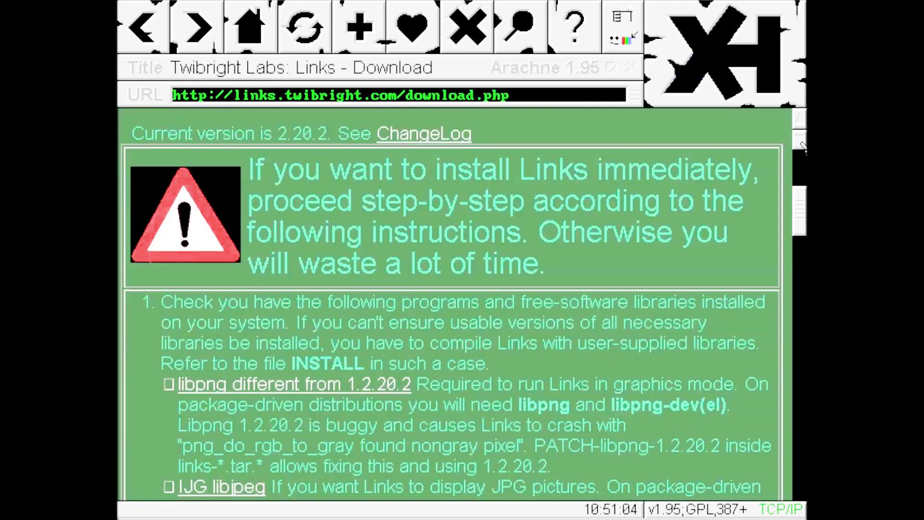
pyautogui.click(803, 144)
pyautogui.click(803, 144)
pyautogui.click(803, 145)
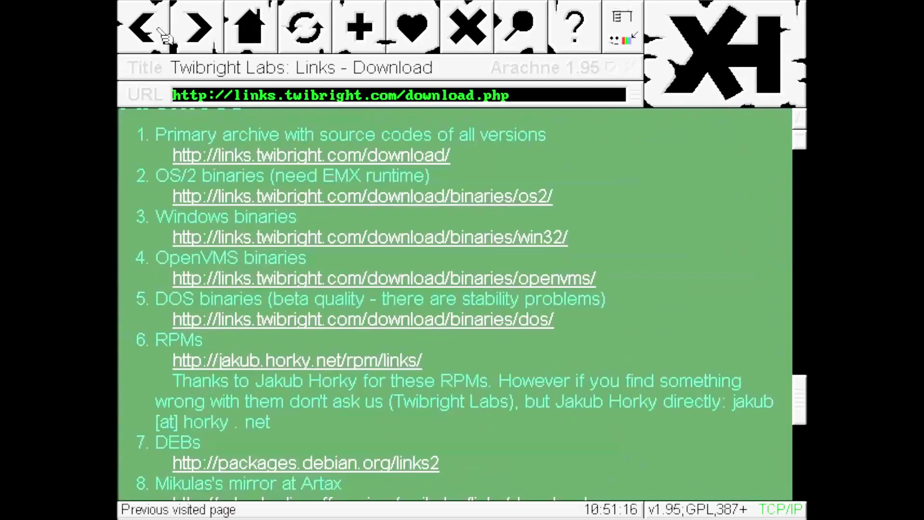
pyautogui.click(124, 50)
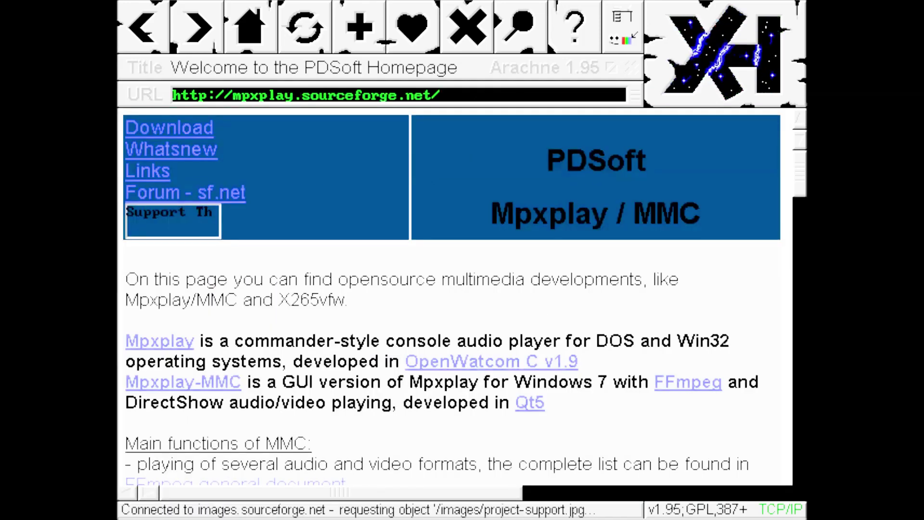
# Scroll through the Mpxplay page comments and download the portable Mpxplay-MMC version.
pyautogui.click(800, 144)
pyautogui.scroll(-10, 679, 374)
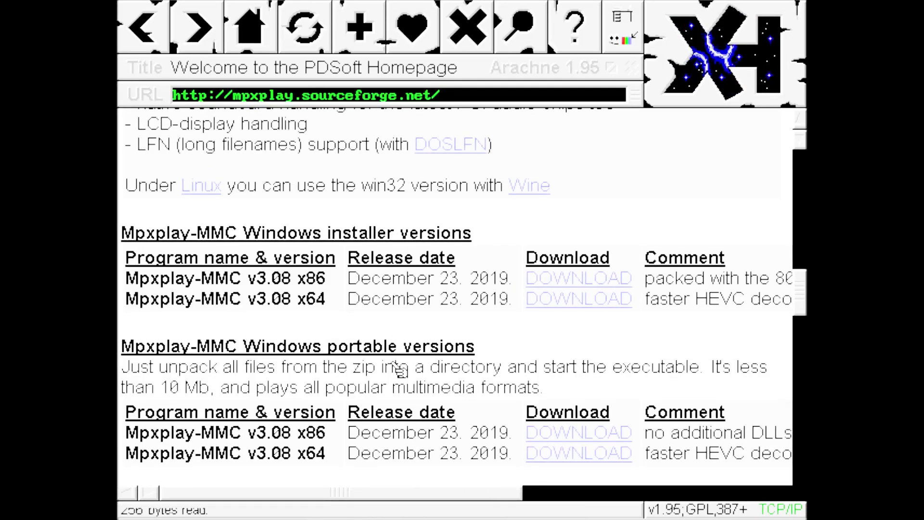
pyautogui.press('Right')
pyautogui.press('Right')
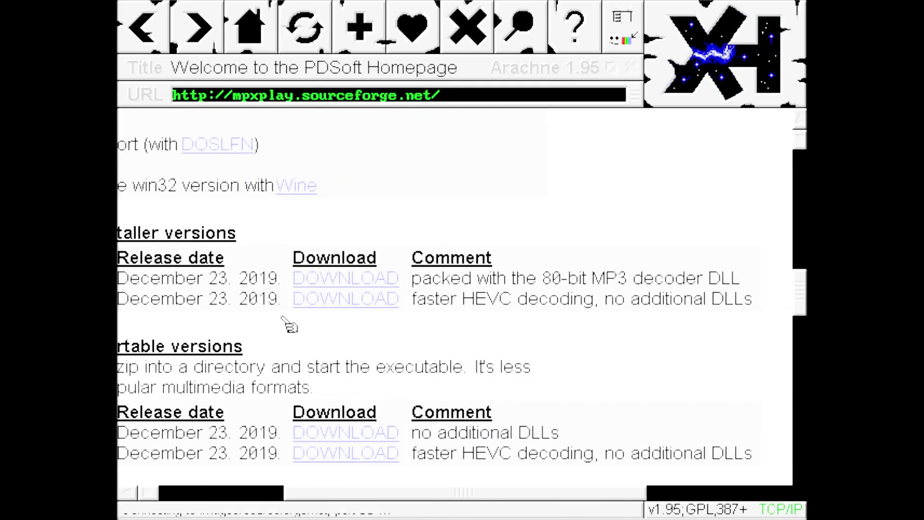
pyautogui.click(351, 436)
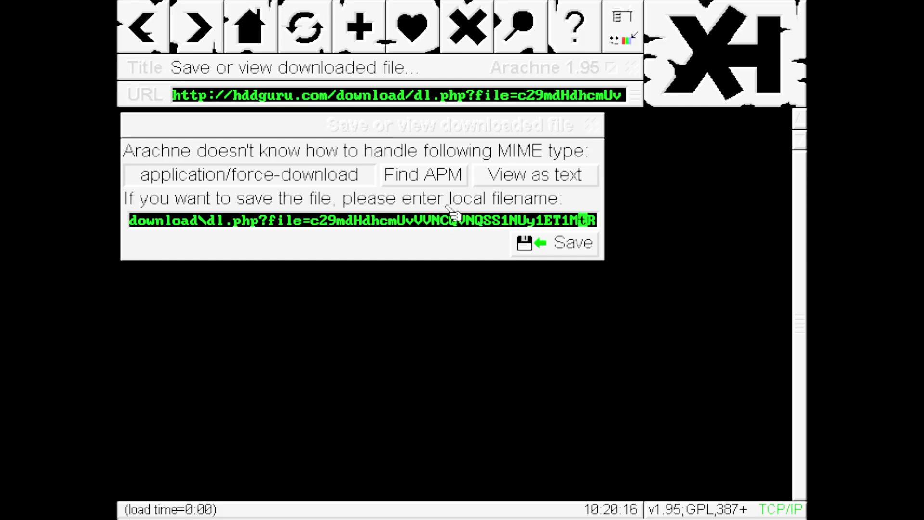
# Inspect the long filename in the save dialog through to its end.
pyautogui.click(562, 220)
pyautogui.press('Right')
pyautogui.press('Right')
pyautogui.press('Right')
pyautogui.press('Right')
pyautogui.press('Right')
pyautogui.press('Right')
pyautogui.press('Right')
pyautogui.press('Right')
pyautogui.press('Right')
pyautogui.press('Right')
pyautogui.press('Right')
pyautogui.press('Right')
pyautogui.press('Right')
pyautogui.press('Right')
pyautogui.press('Right')
pyautogui.press('Right')
pyautogui.press('Right')
pyautogui.press('Right')
pyautogui.press('Right')
pyautogui.press('Right')
pyautogui.press('Right')
pyautogui.press('Right')
pyautogui.press('Right')
pyautogui.press('Right')
pyautogui.press('Right')
pyautogui.press('Right')
pyautogui.press('Right')
pyautogui.press('Right')
pyautogui.press('Right')
pyautogui.press('Right')
pyautogui.press('Right')
pyautogui.press('Right')
pyautogui.press('Right')
pyautogui.press('Right')
pyautogui.press('Right')
pyautogui.press('Right')
pyautogui.press('Right')
pyautogui.press('Right')
pyautogui.press('Right')
pyautogui.press('Right')
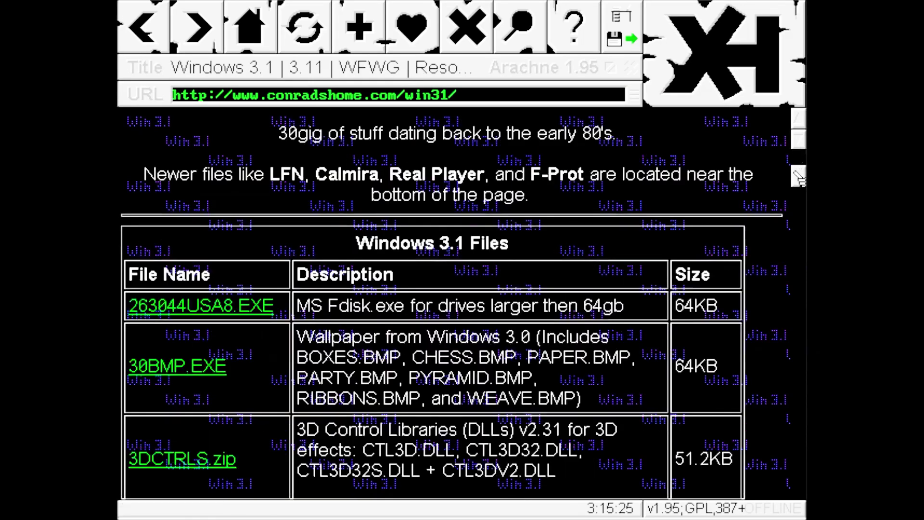
pyautogui.moveTo(797, 177); pyautogui.dragTo(798, 206)
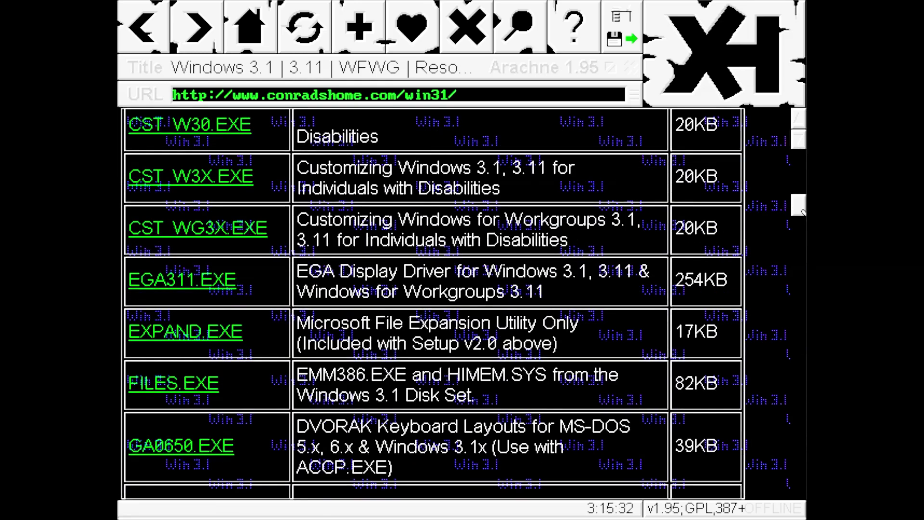
# Scroll the Windows 3.1 file table and save tcp32b.exe as download\tcp32b.exe.
pyautogui.moveTo(798, 206); pyautogui.dragTo(802, 268)
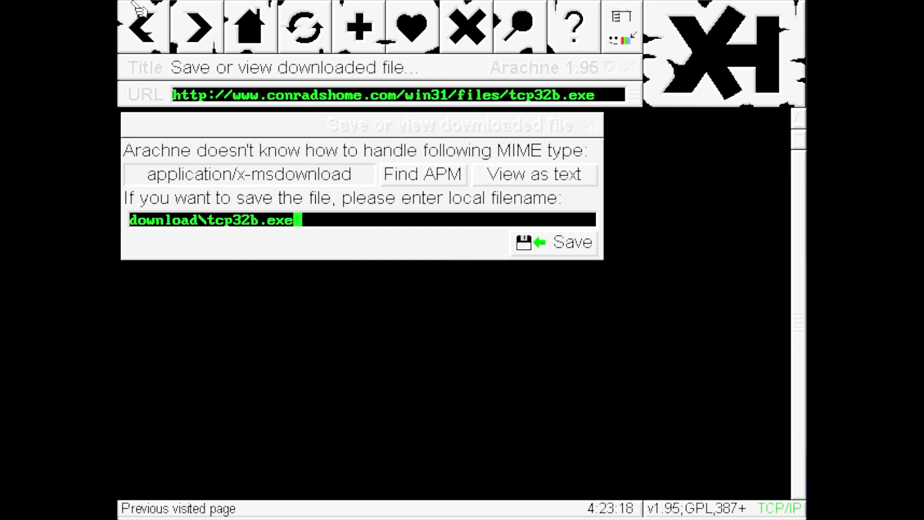
pyautogui.click(563, 247)
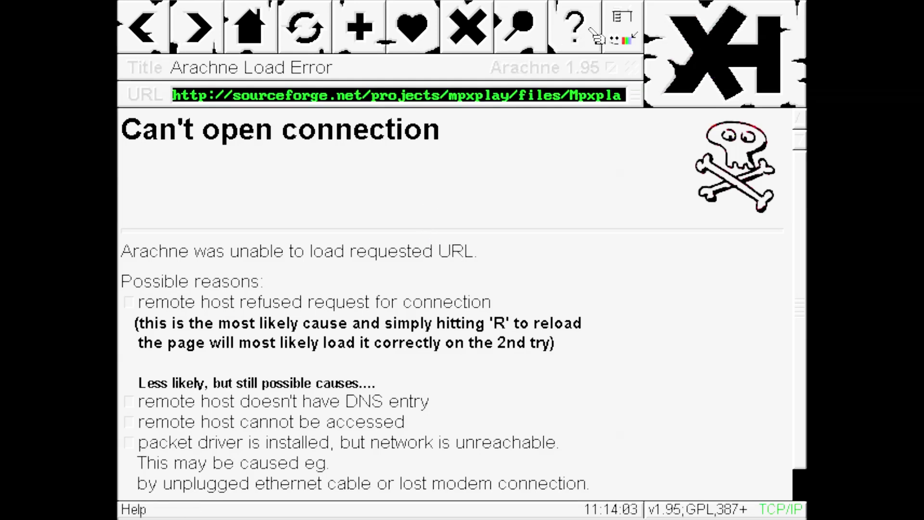
# Go from the Arachne Desktop through Your Computer to C:, view AUTOEXEC.BAT, then return to the Desktop.
pyautogui.click(623, 24)
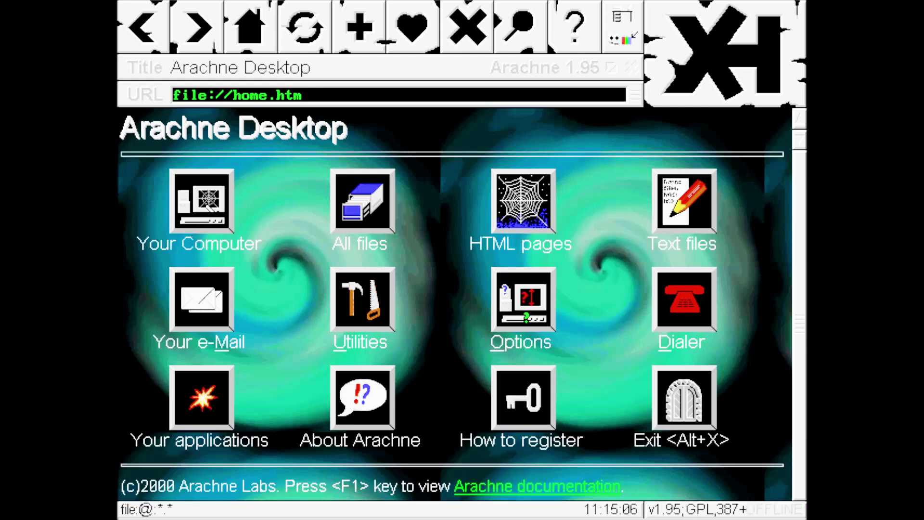
pyautogui.click(212, 215)
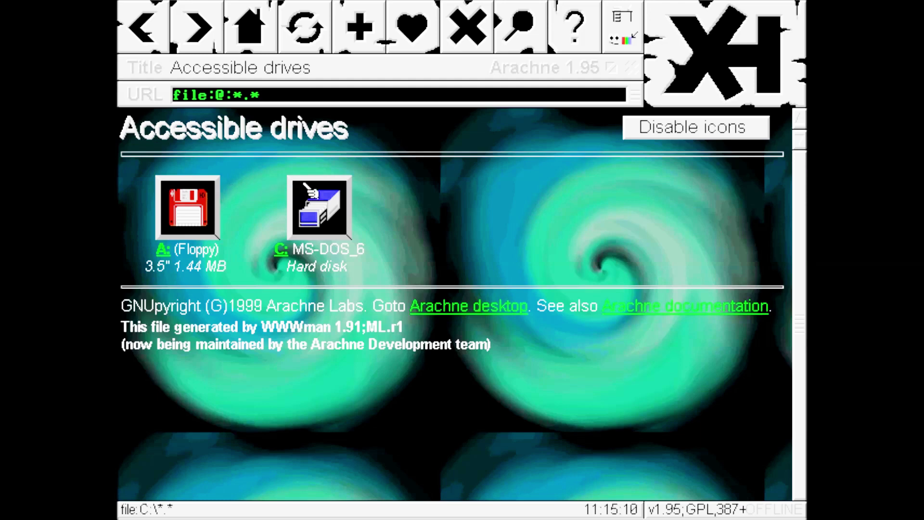
pyautogui.click(331, 223)
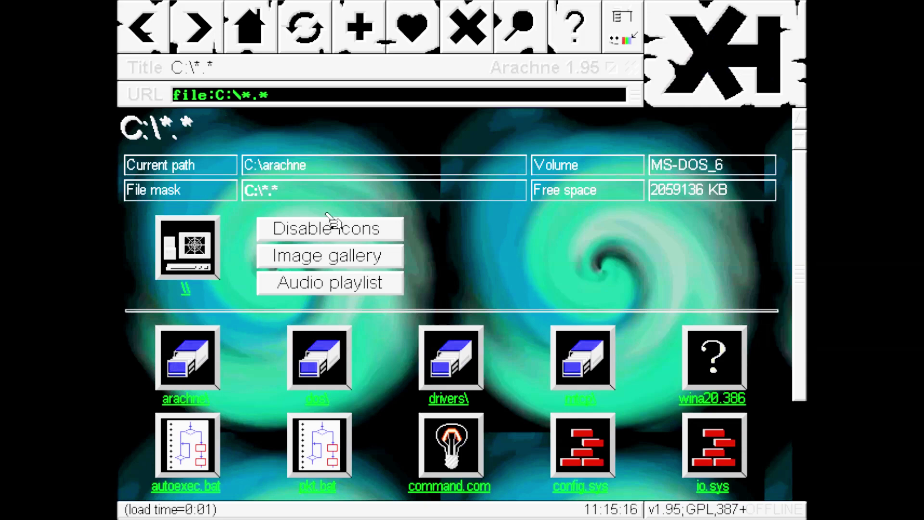
pyautogui.scroll(-5, 331, 223)
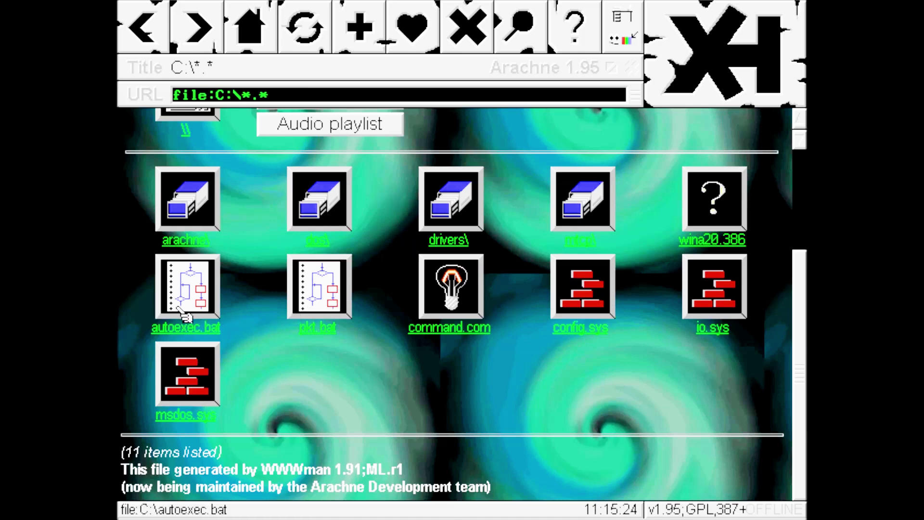
pyautogui.click(185, 315)
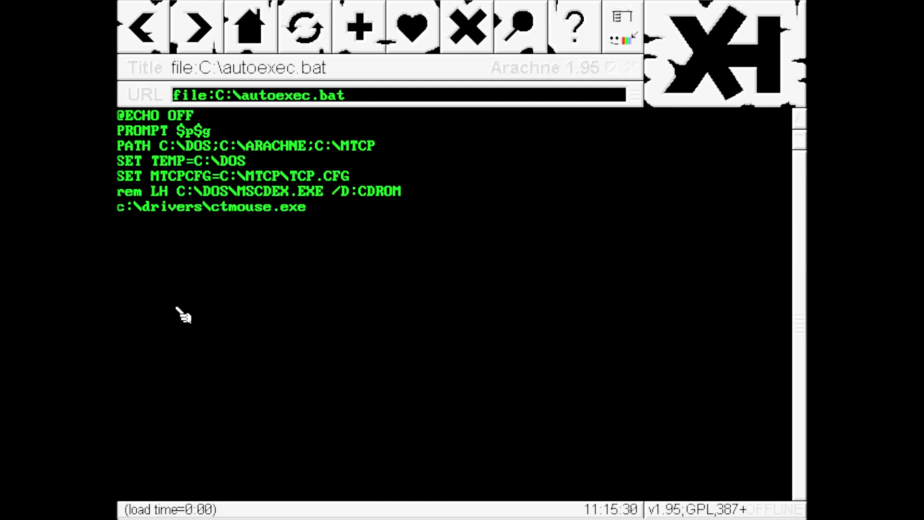
pyautogui.press('BackSpace')
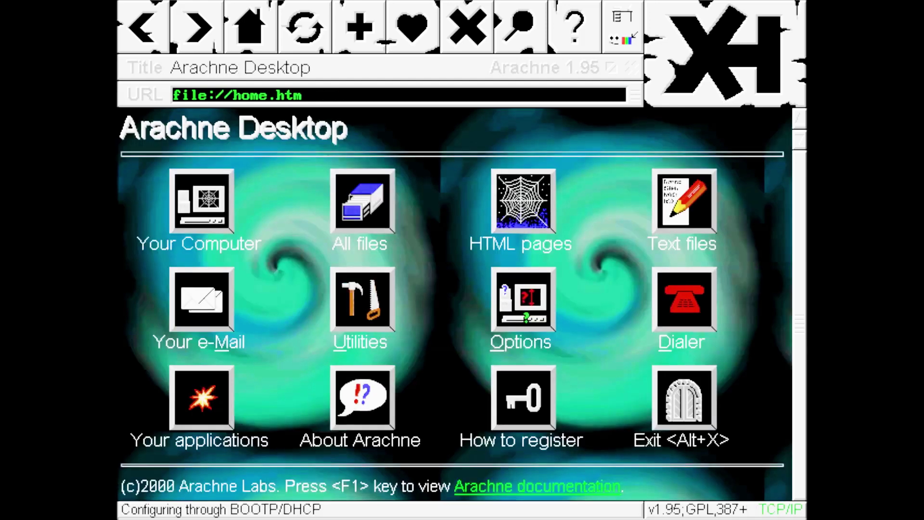